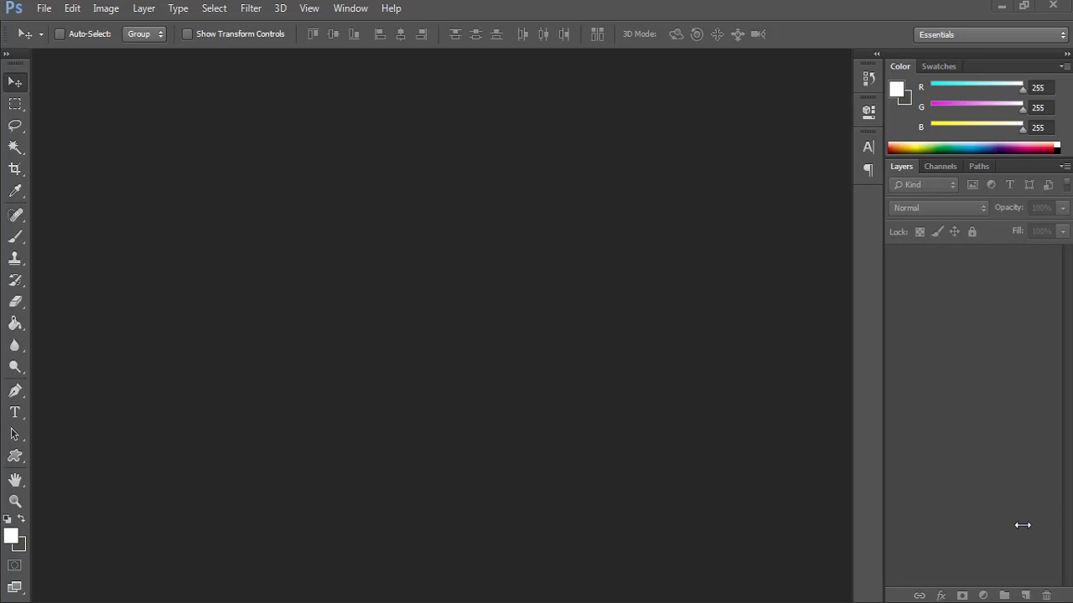
- Start a new document proposing 1280 × 720 pixels at 72 pixels/inch in RGB
key("ctrl+n")
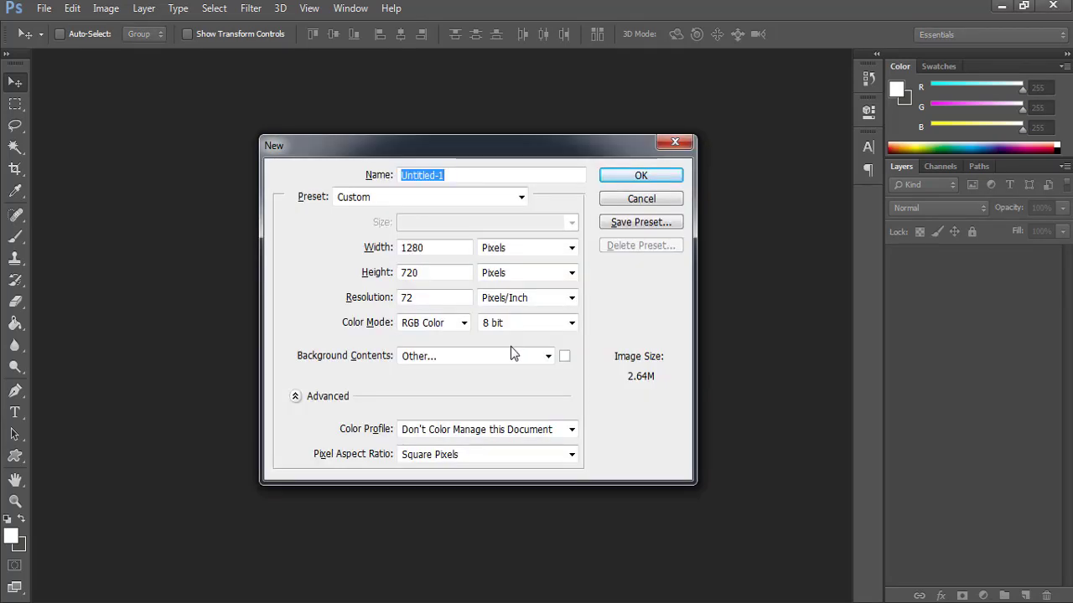
- Name the 1280 × 720, 72 ppi document 'Logo Design' and create it
left_click_drag(449, 245, 347, 245)
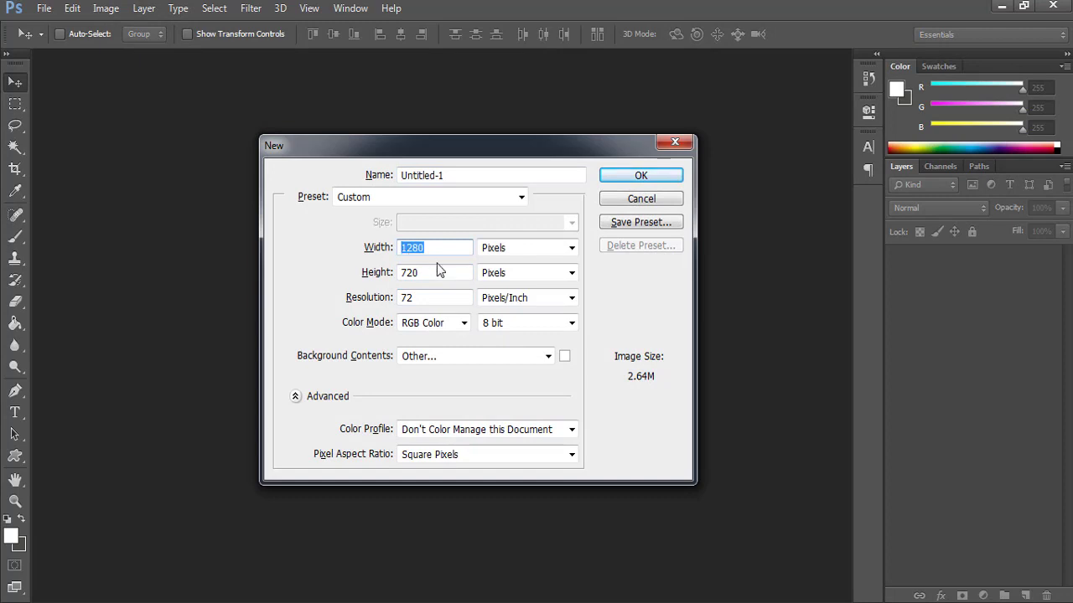
left_click_drag(431, 272, 366, 278)
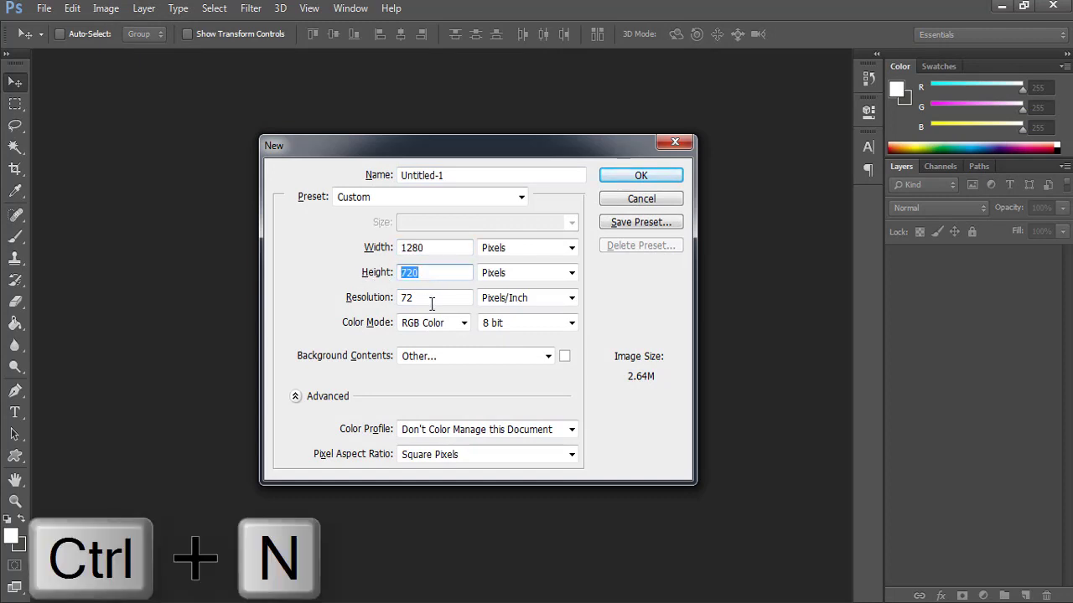
left_click_drag(422, 298, 355, 305)
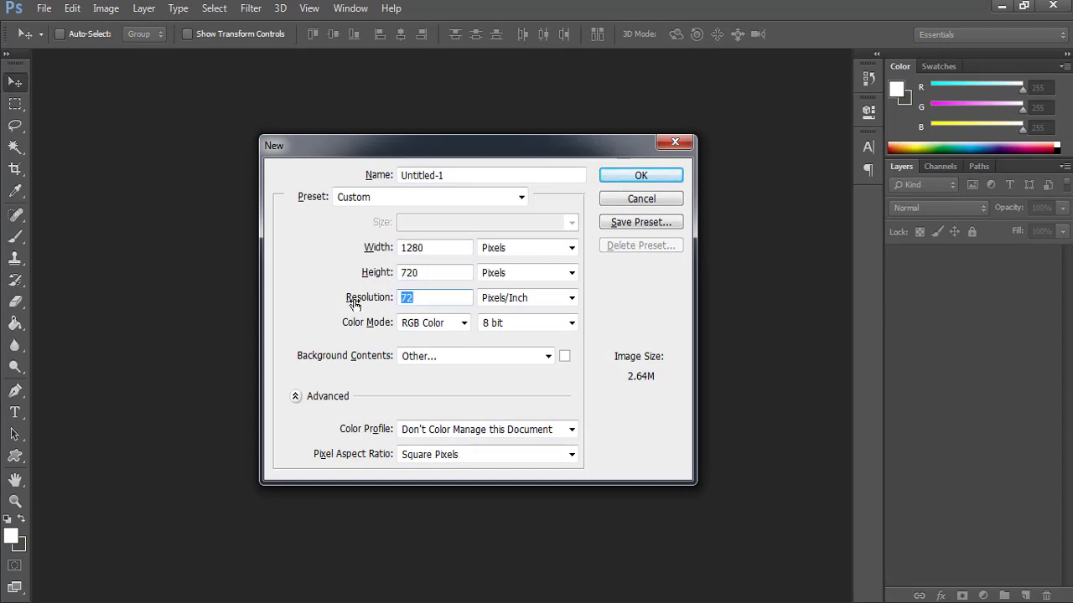
left_click_drag(470, 177, 290, 190)
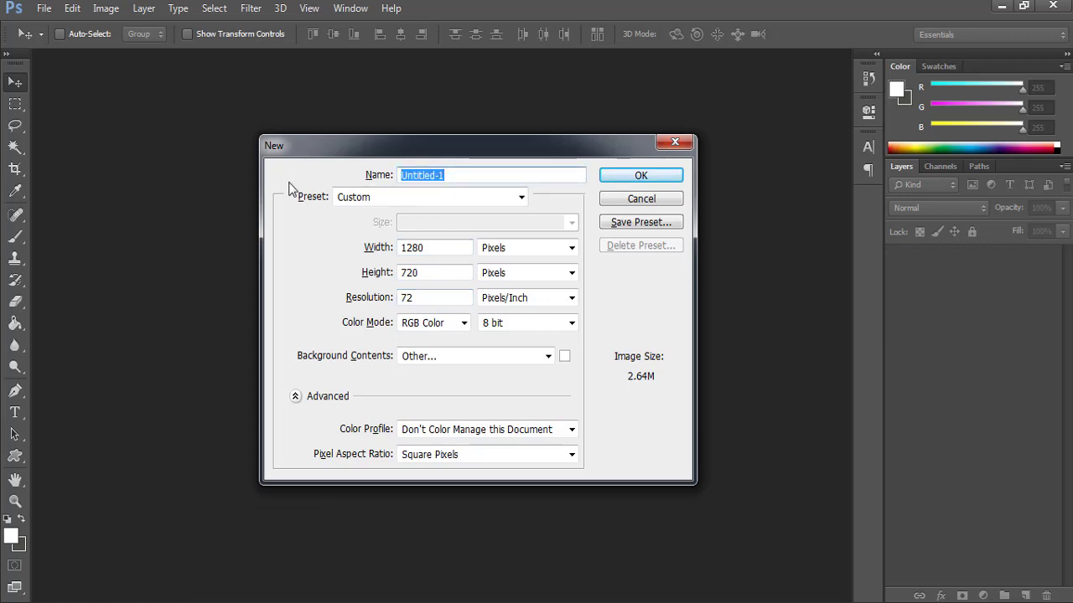
type("Logo Design")
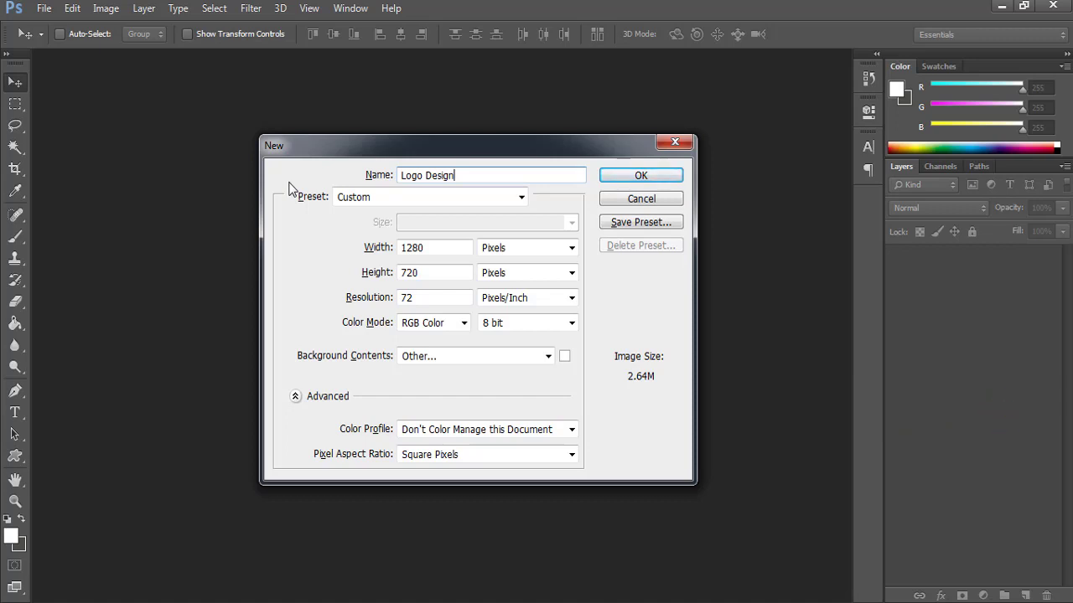
left_click(642, 178)
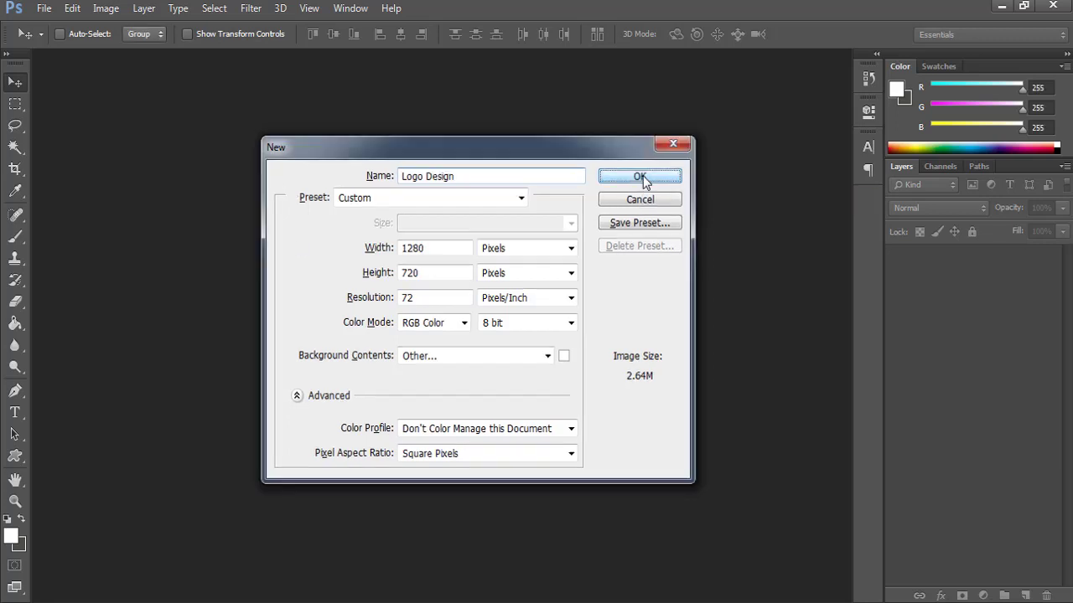
- Fit the canvas to the window and draw the stag-head custom shape near its centre
key("ctrl+0")
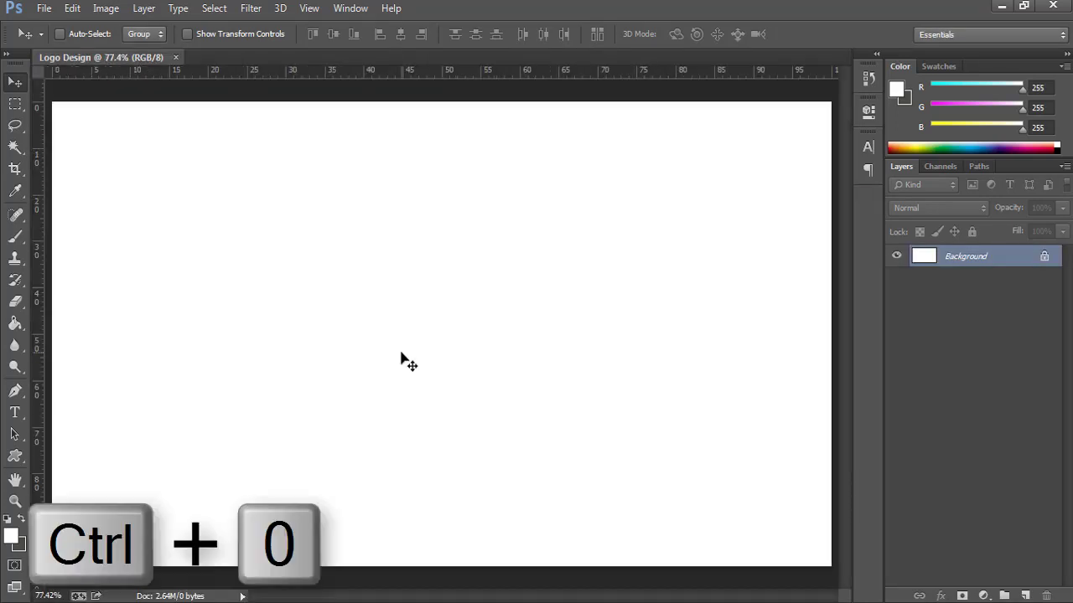
left_click(16, 456)
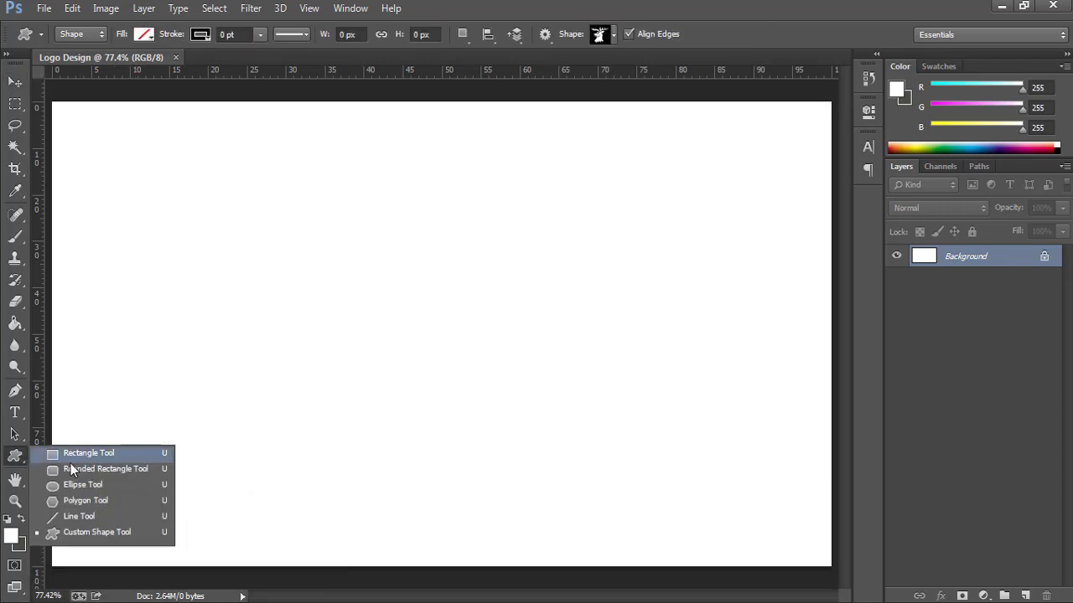
left_click(103, 534)
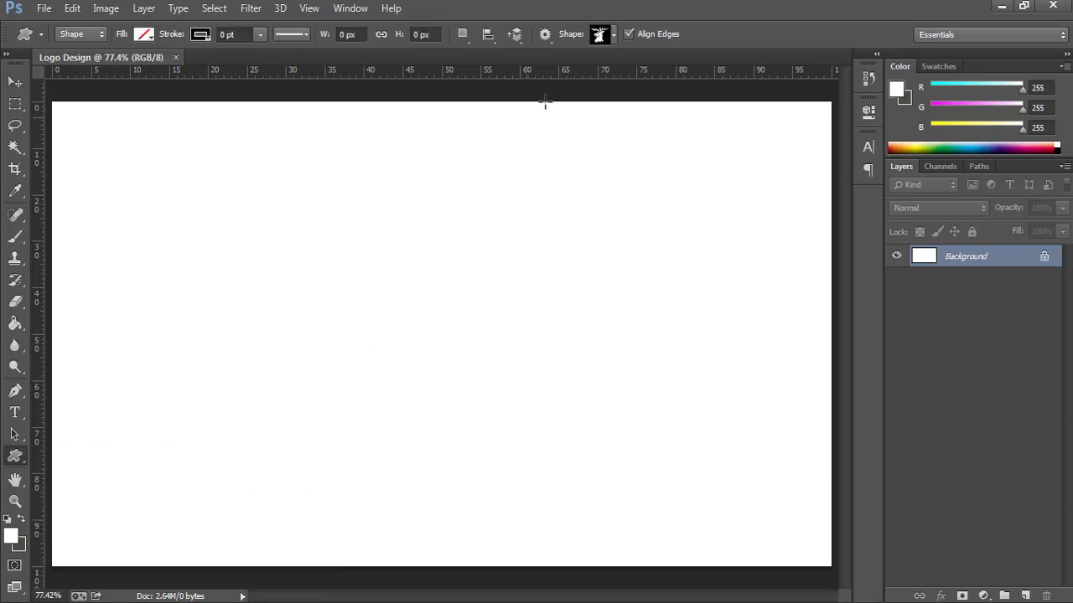
left_click(613, 34)
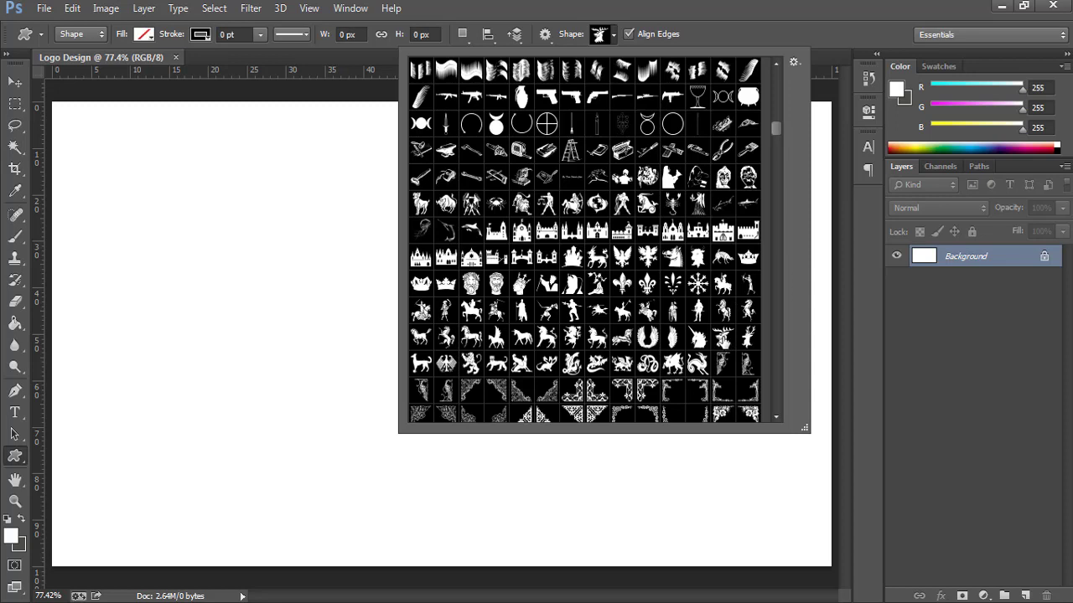
double_click(725, 342)
left_click_drag(328, 200, 699, 417)
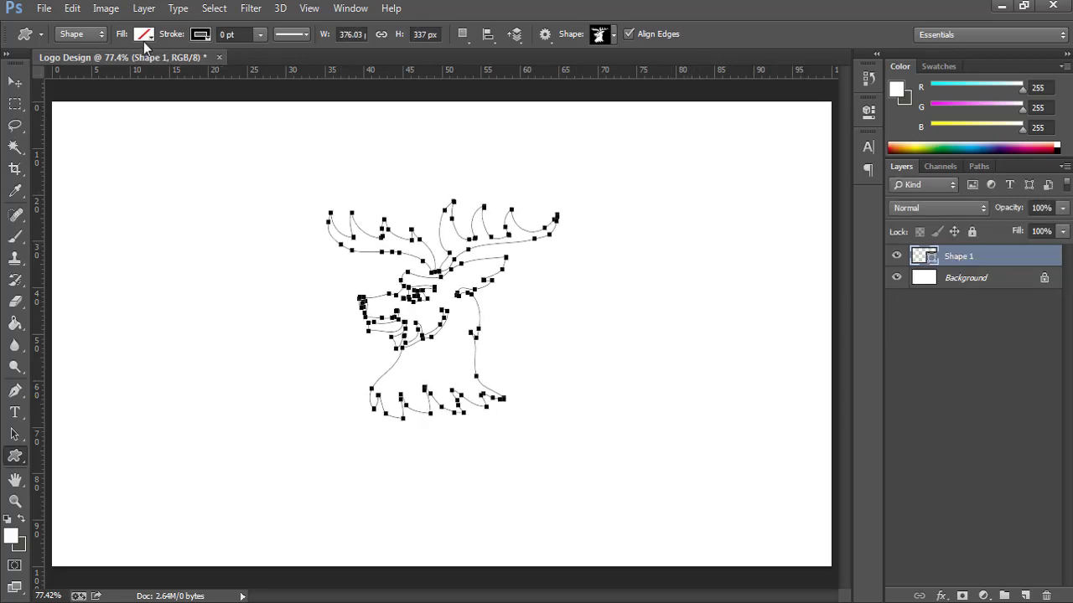
- Fill the stag shape with blue-violet
left_click(143, 35)
left_click(165, 151)
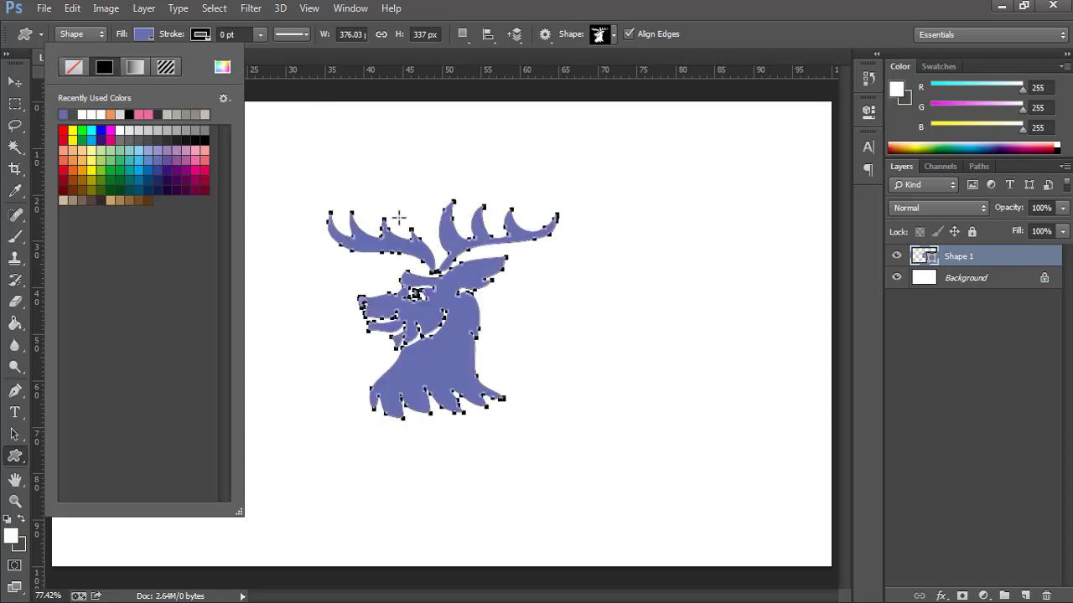
left_click(412, 219)
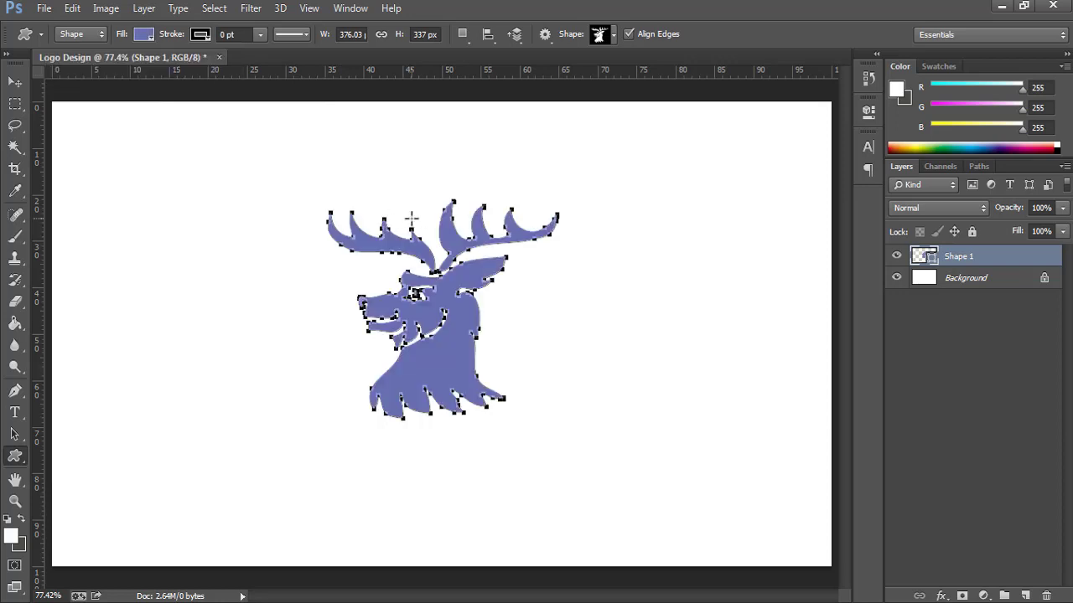
- Unlock the Background into Layer 0 and open Shape 1's Layer Style settings
left_click(1043, 278)
left_click(977, 278)
left_click(968, 259)
left_click(966, 278)
left_click(964, 261)
left_click(964, 263)
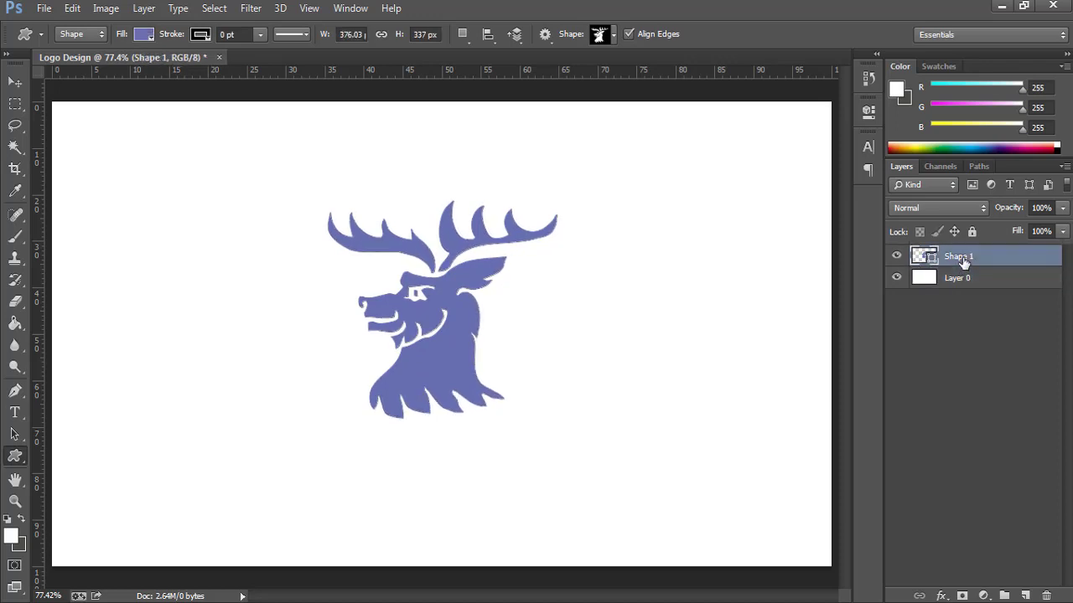
double_click(1054, 265)
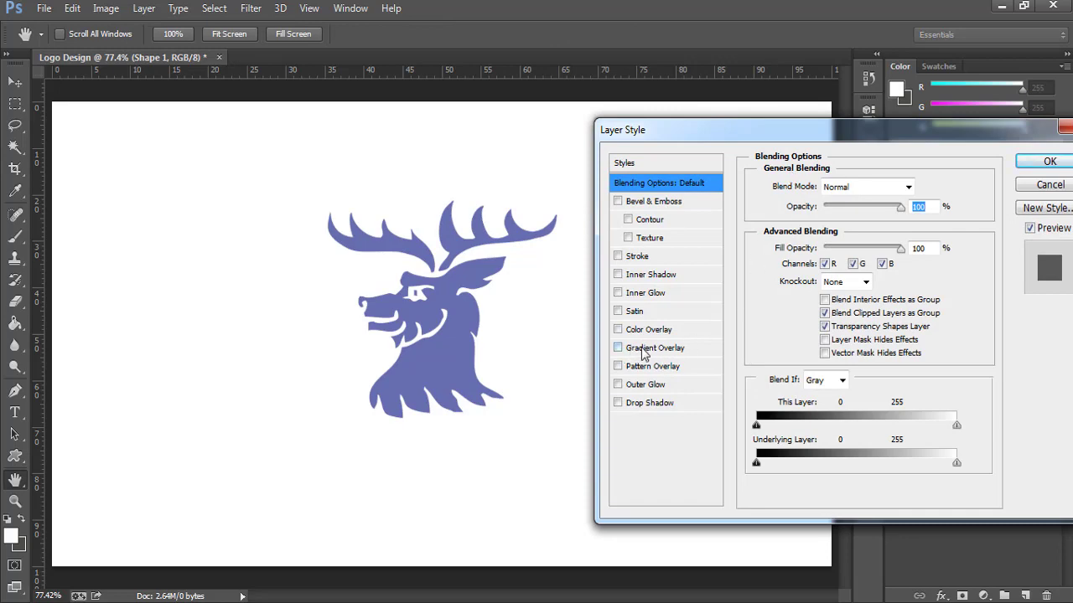
- Add a Gradient Overlay using the yellow-to-navy Sky 8 preset to the stag
left_click(631, 350)
left_click(828, 231)
scroll(810, 227, "down", 10)
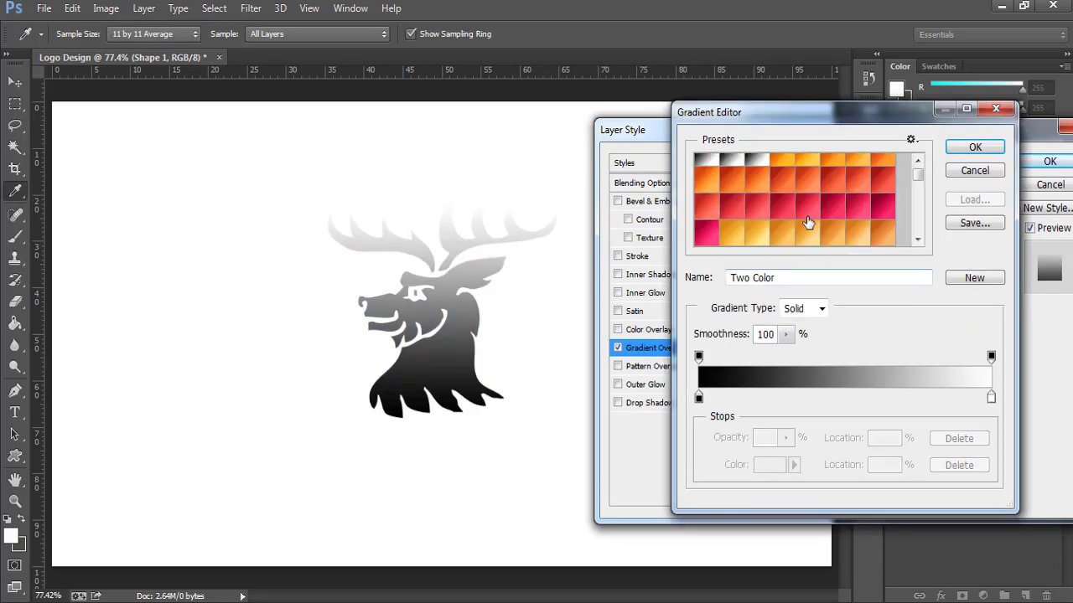
left_click(807, 204)
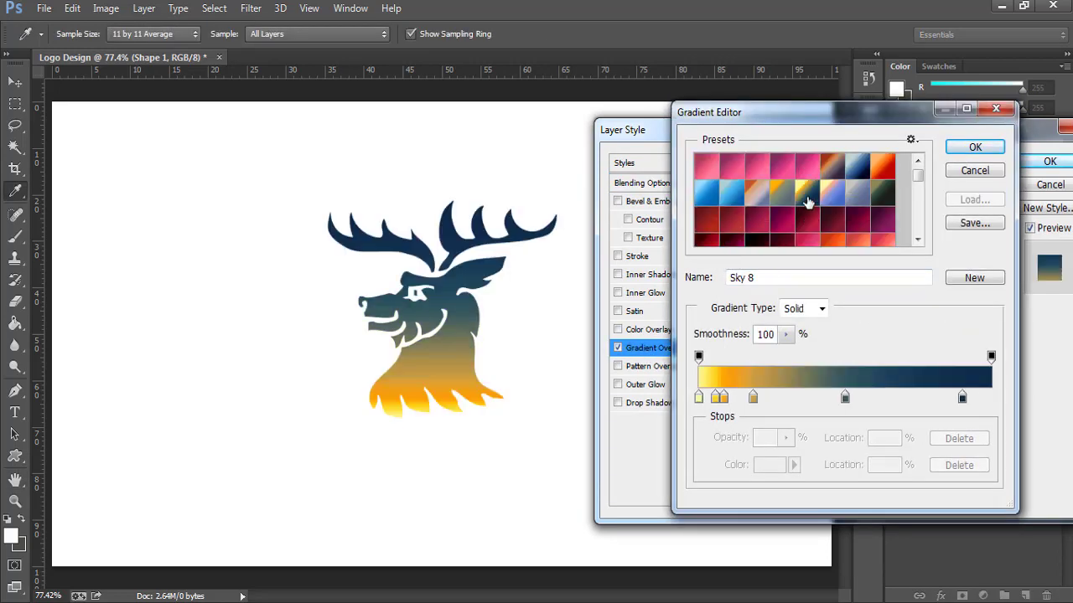
left_click(973, 147)
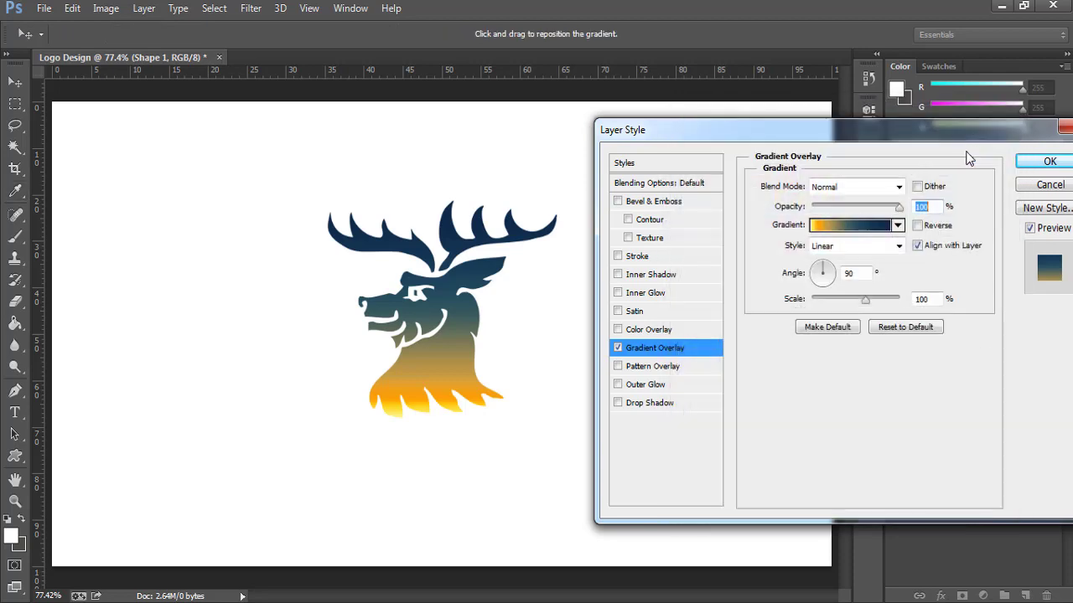
- Add a thin black Stroke to the stag and apply both effects
left_click(619, 256)
left_click(637, 258)
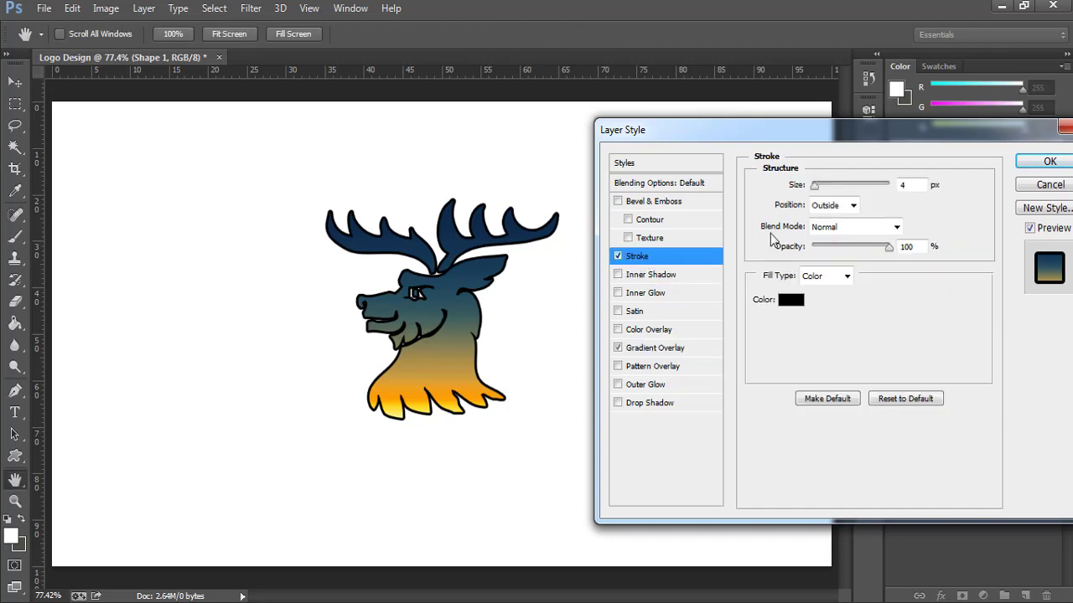
double_click(903, 185)
left_click_drag(815, 188, 809, 188)
left_click(1039, 162)
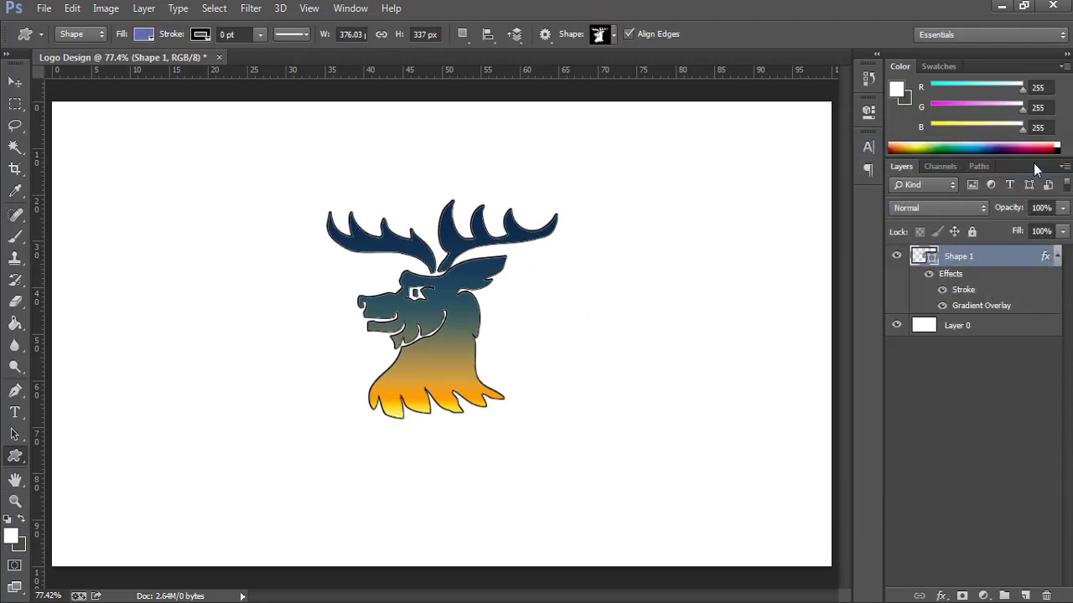
- Rasterize the Shape 1 stag layer
left_click(1057, 256)
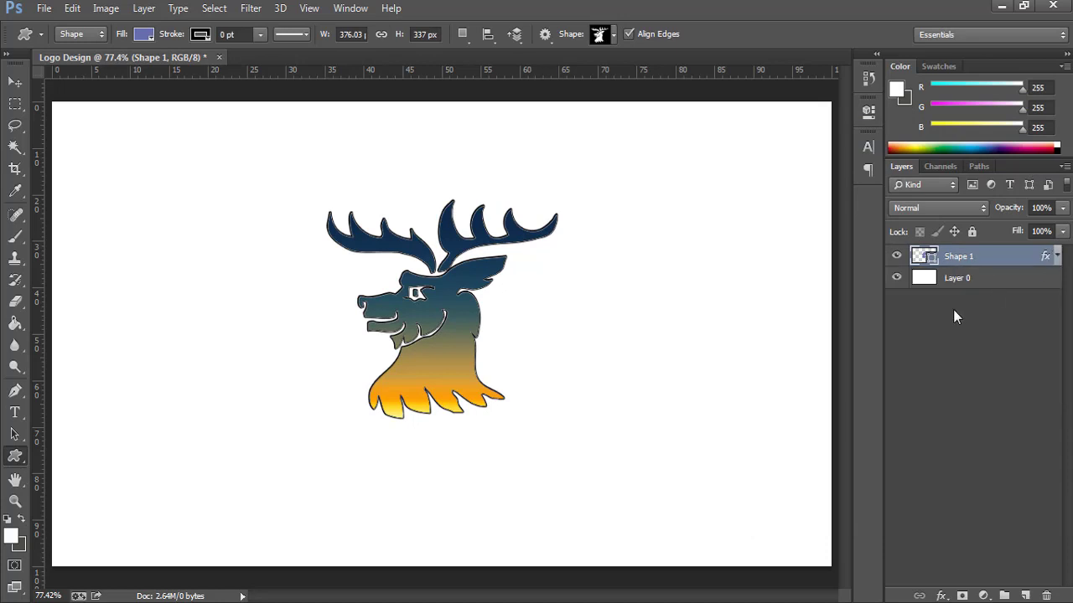
left_click(961, 282)
left_click(960, 258)
left_click(956, 278)
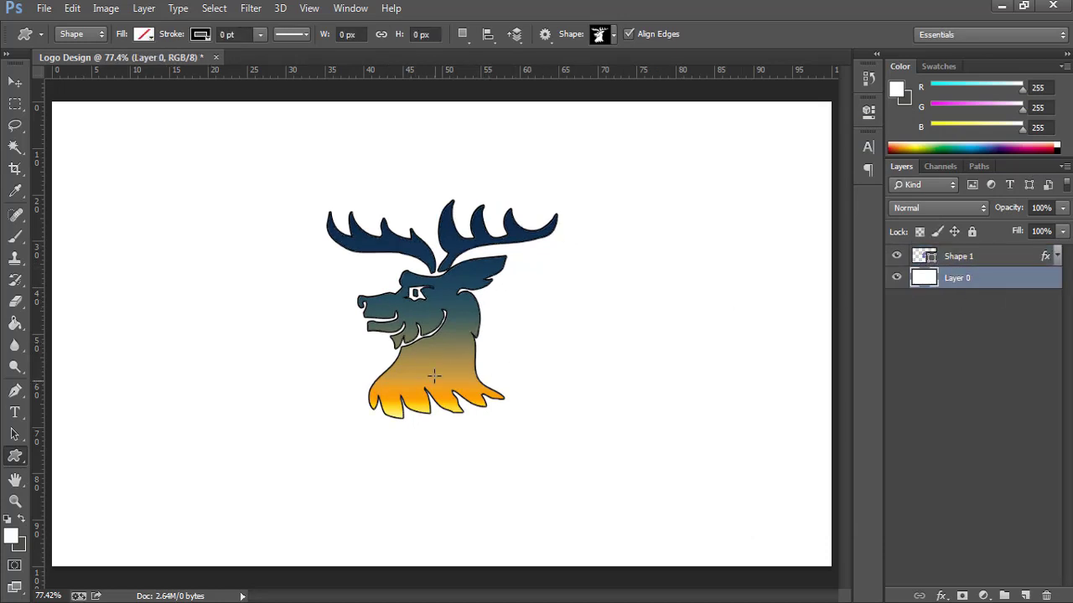
left_click(960, 255)
right_click(972, 264)
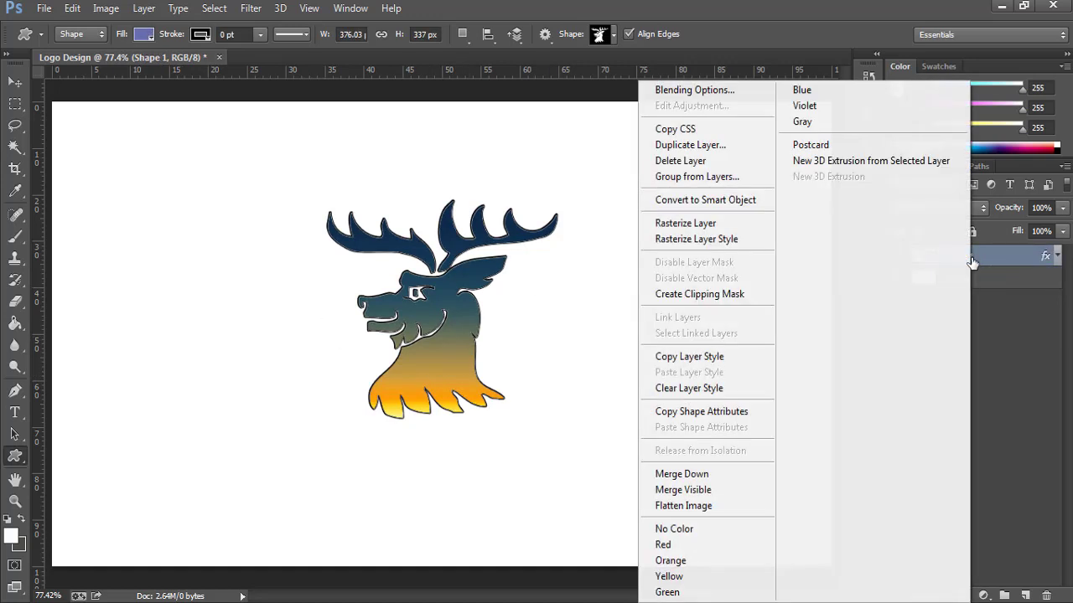
left_click(702, 224)
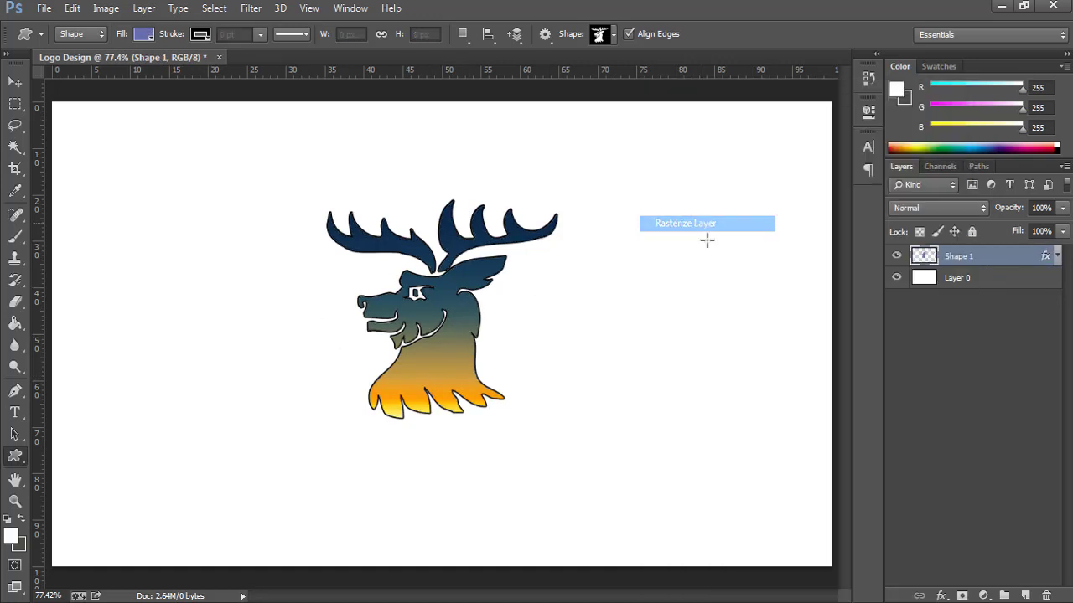
- Rasterize Shape 1's layer style, checking the result by toggling its visibility
right_click(968, 259)
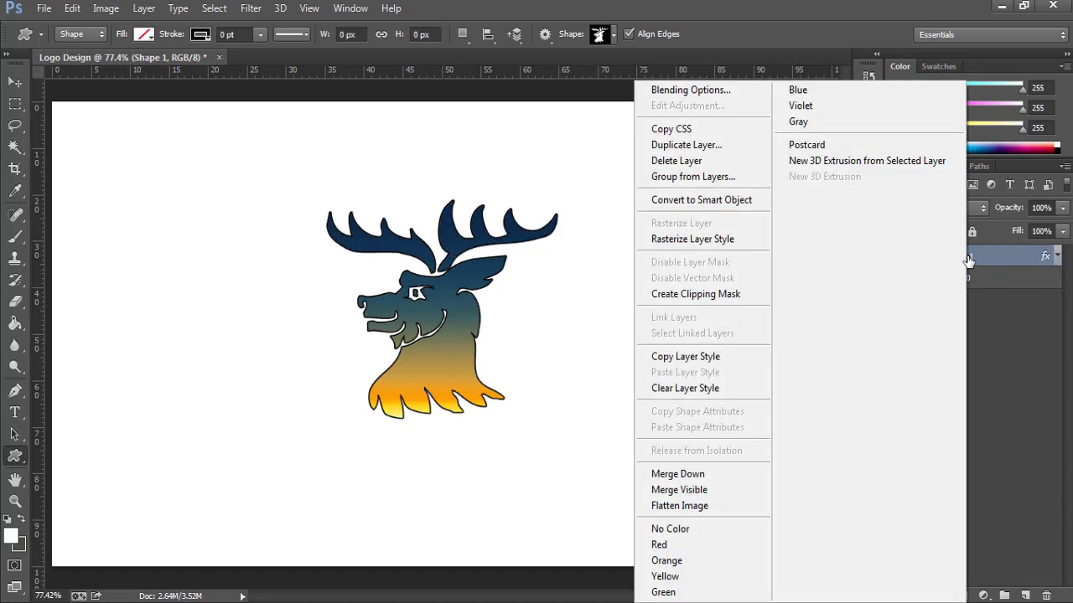
left_click(696, 239)
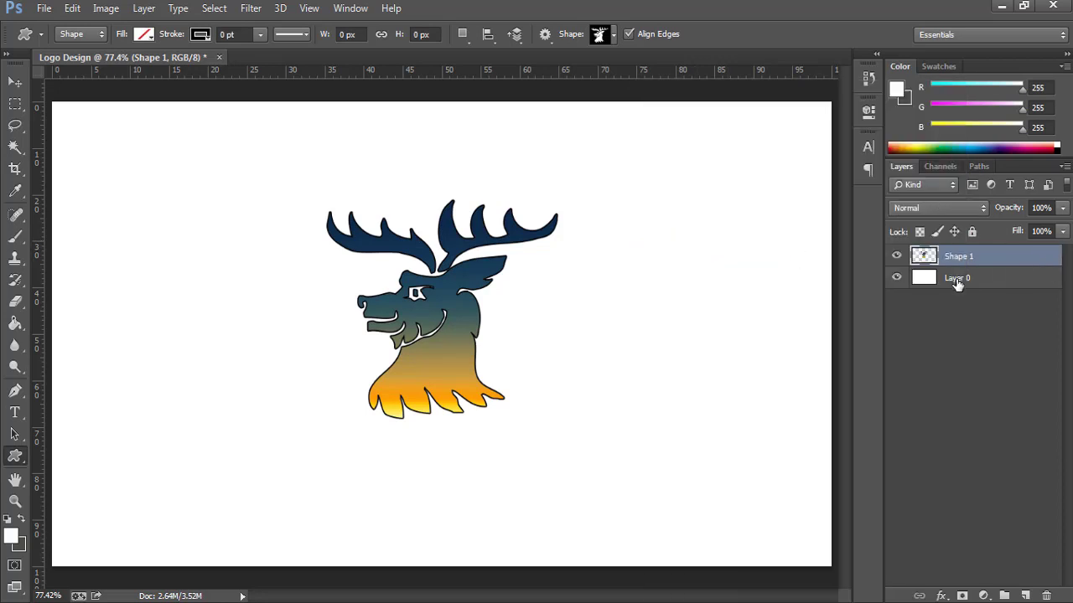
left_click(898, 259)
left_click(898, 258)
left_click(899, 258)
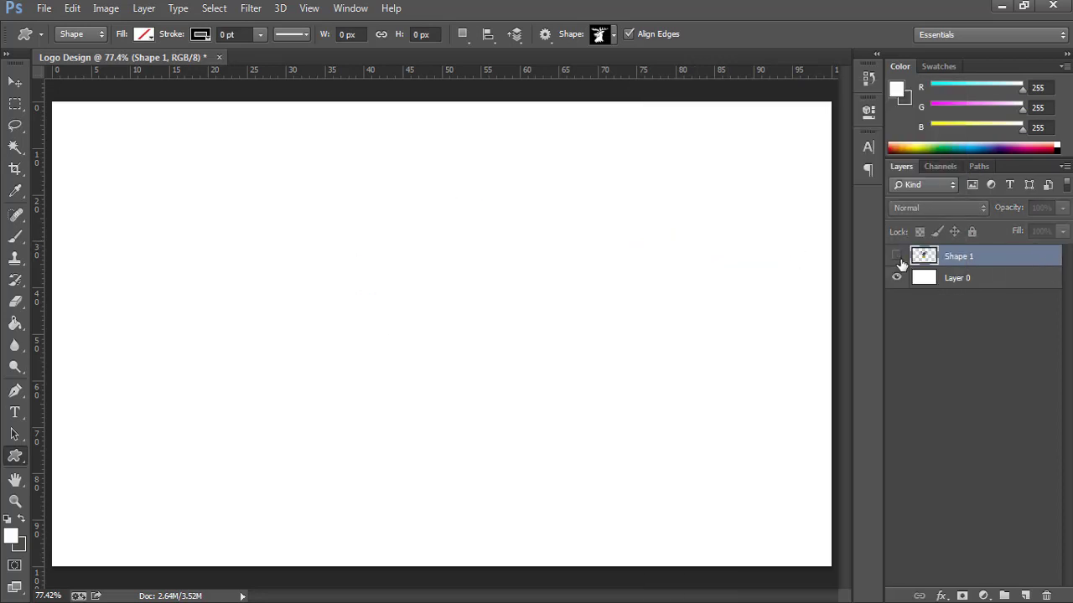
left_click(899, 258)
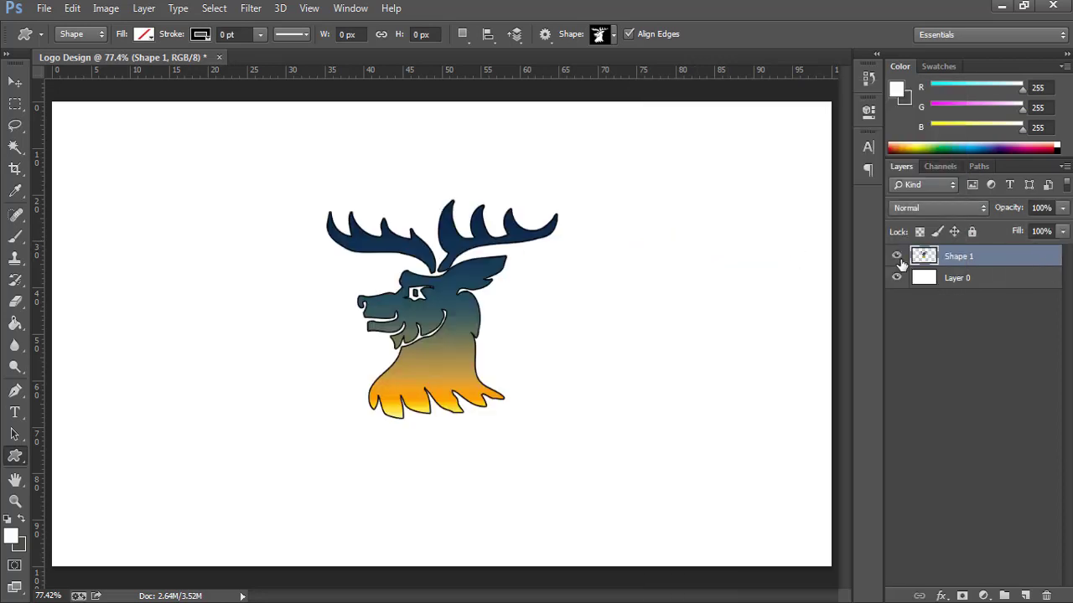
right_click(1021, 258)
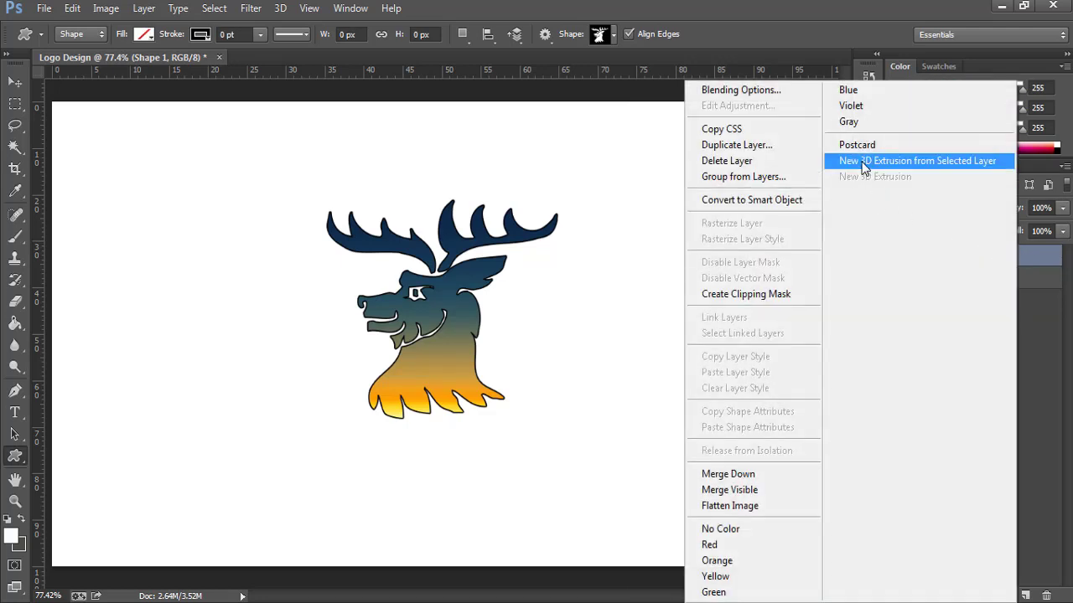
- Make a New 3D Extrusion from the stag layer and keep the 3D workspace
left_click(862, 162)
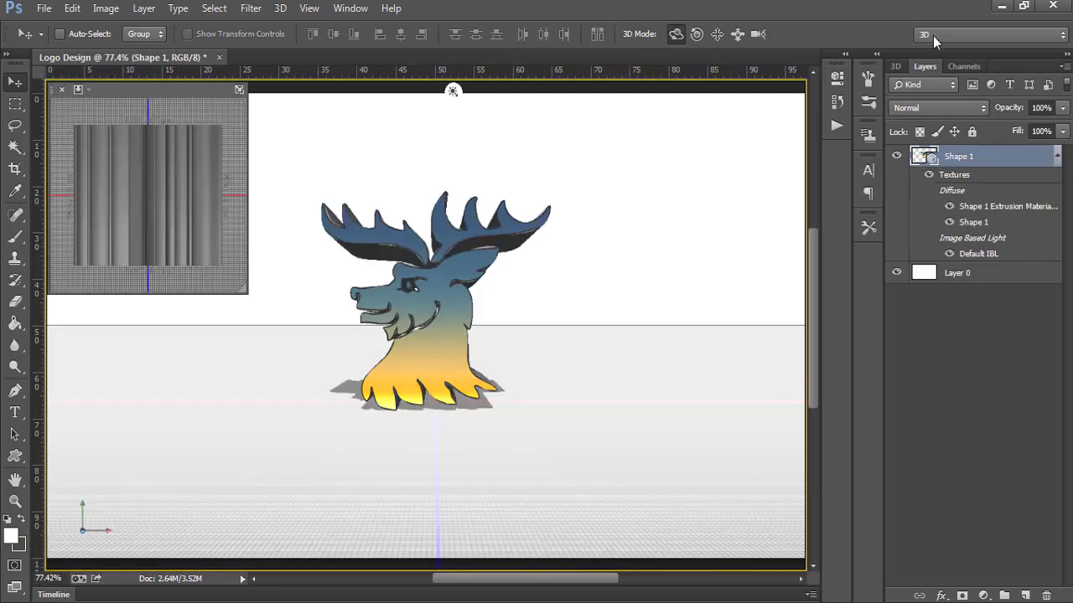
left_click(933, 35)
left_click(926, 215)
- Set Shape 1 Extrusion Material's diffuse colour to cyan (H179, S100, B100)
left_click(896, 67)
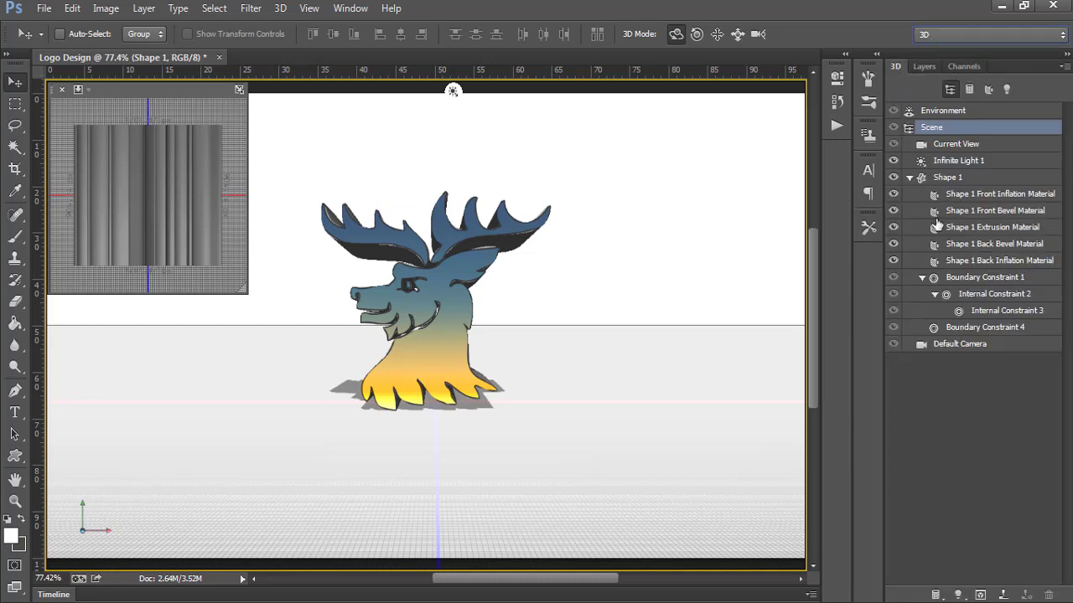
left_click(964, 230)
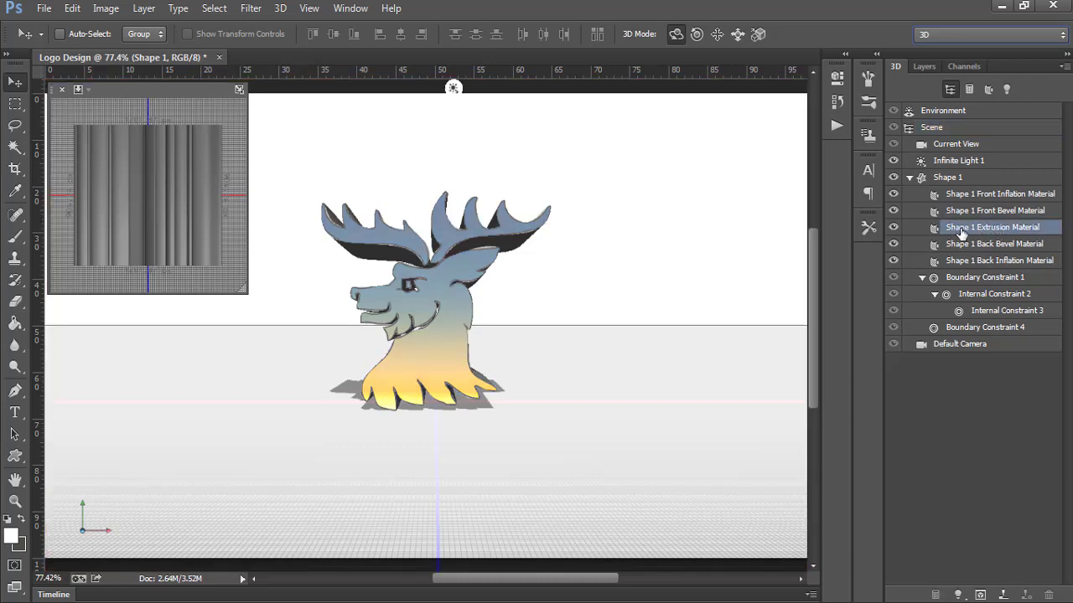
double_click(932, 234)
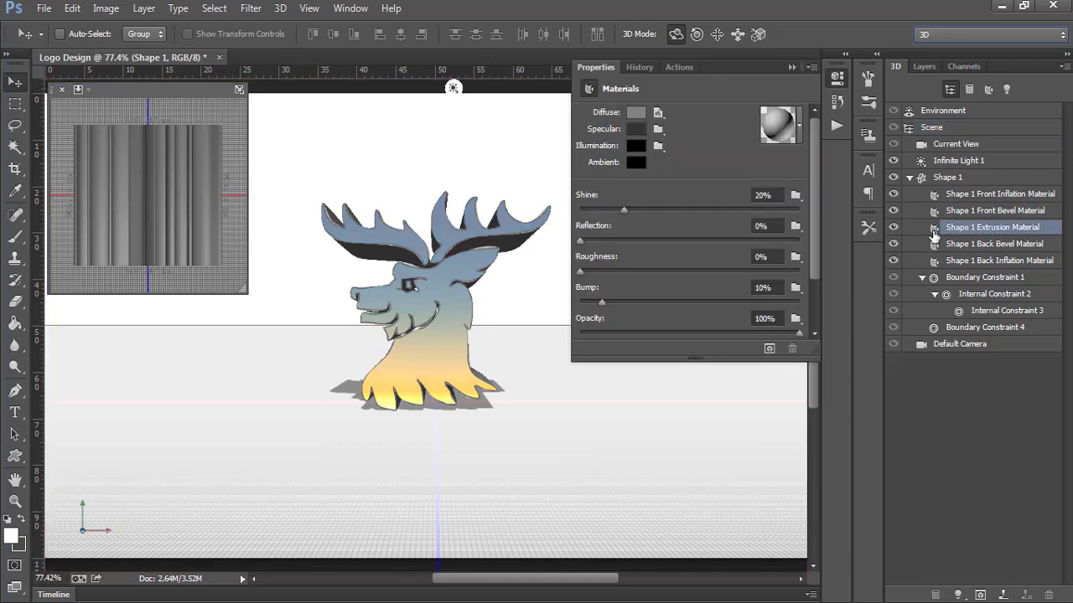
left_click(637, 114)
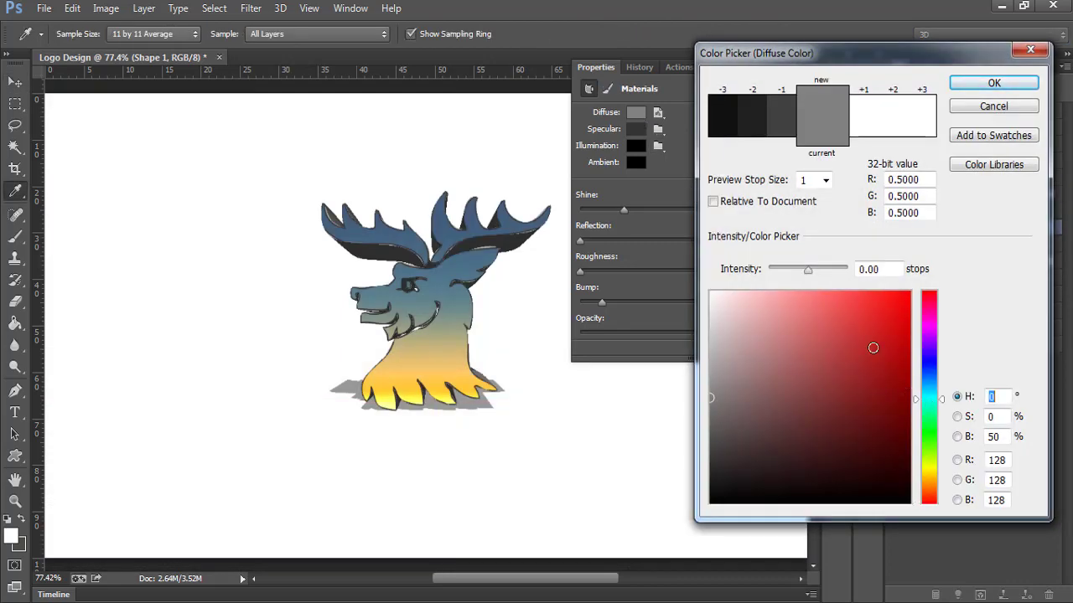
left_click(874, 361)
left_click(929, 436)
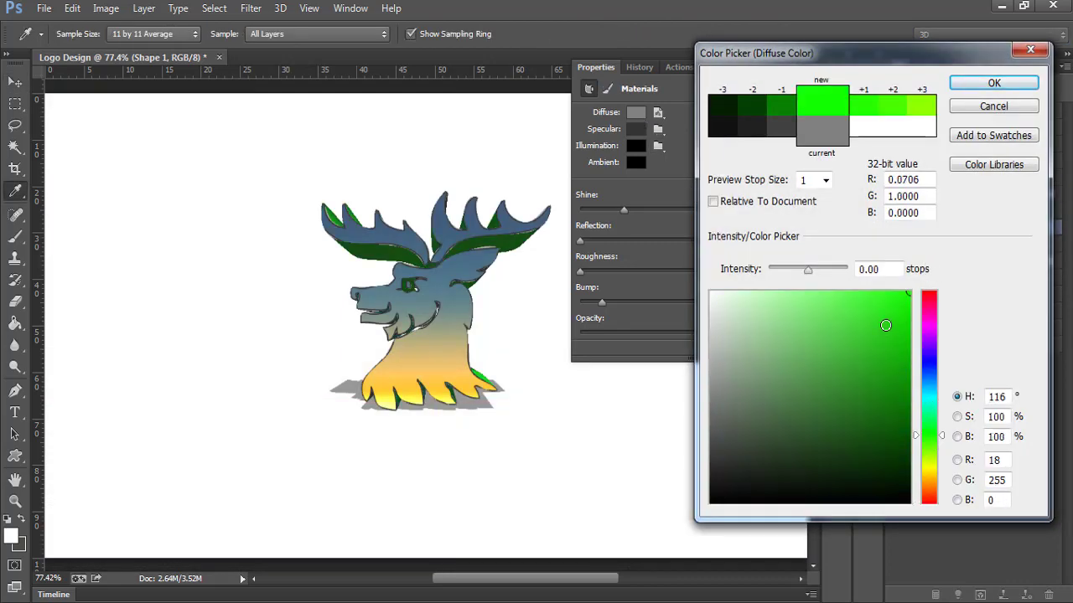
left_click_drag(936, 309, 953, 259)
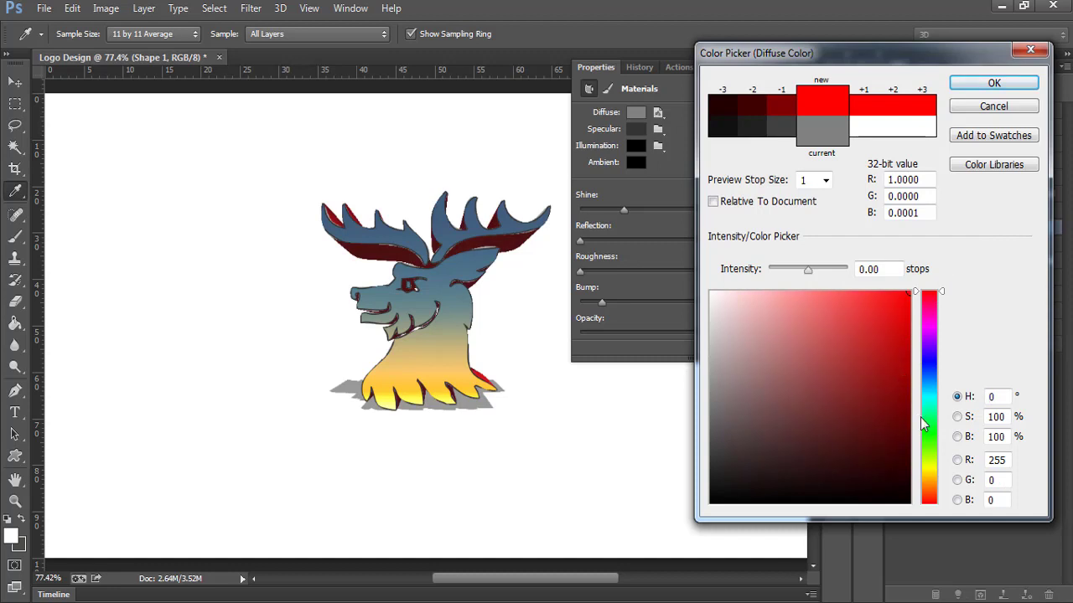
left_click(935, 401)
left_click_drag(935, 402, 935, 398)
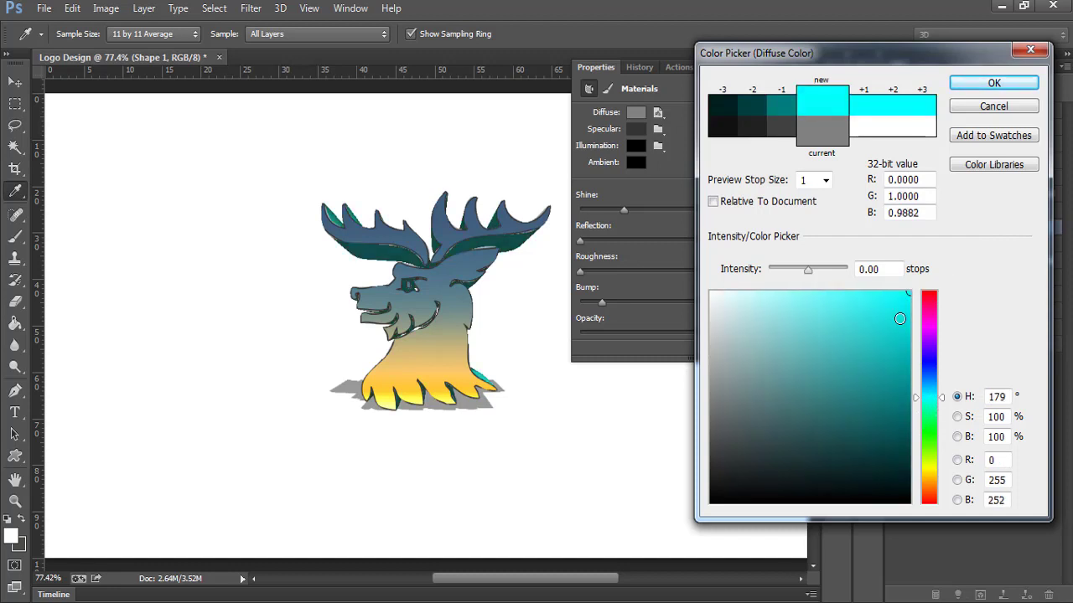
left_click(992, 85)
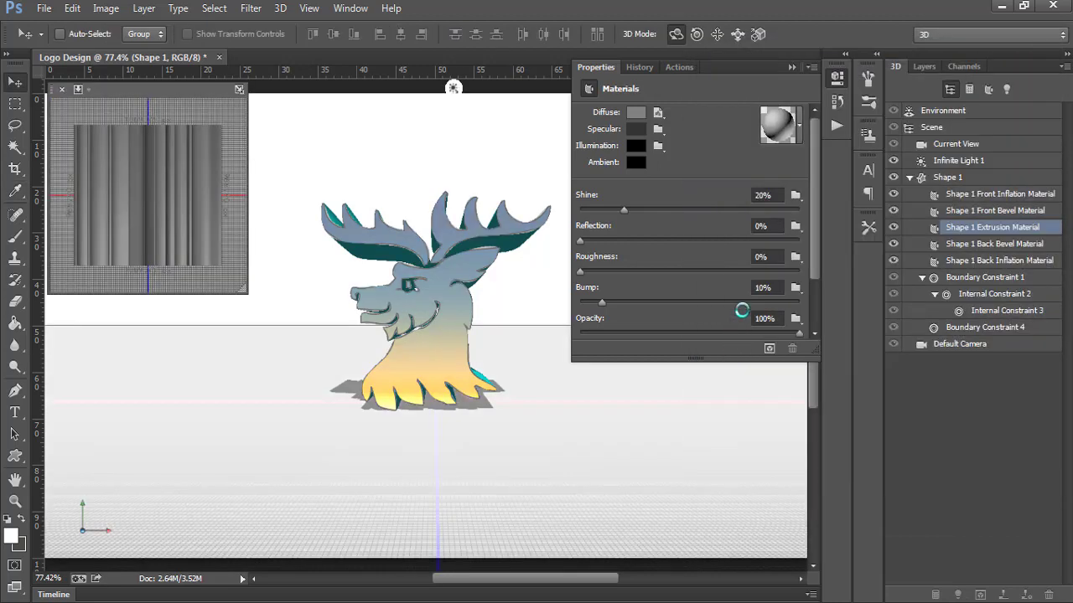
left_click(790, 68)
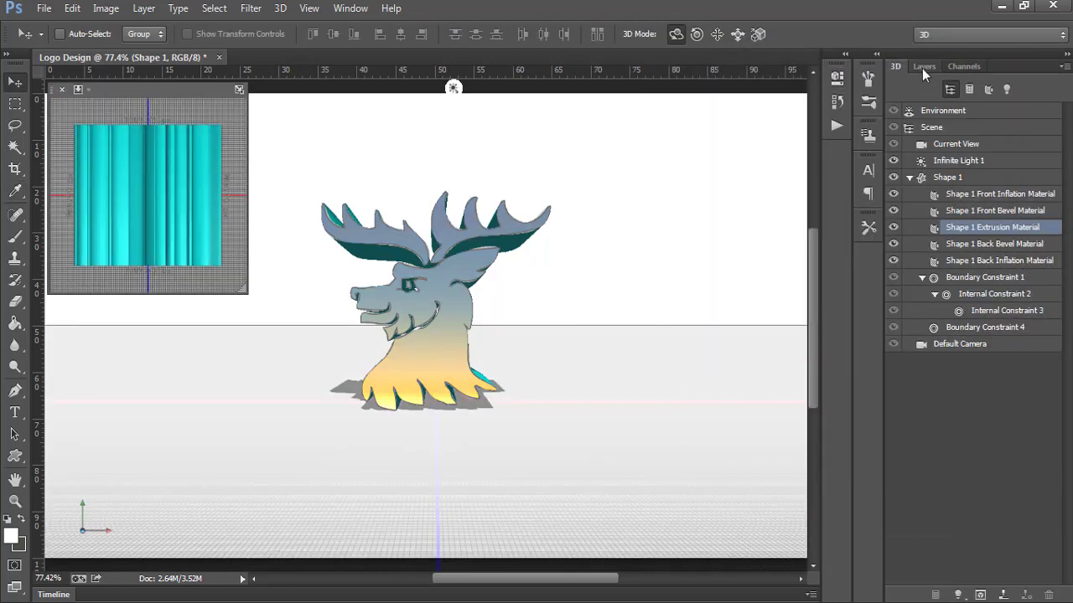
- Turn Layer 0 into a 3D postcard and merge it with the Shape 1 extrusion (Ctrl+E)
left_click(925, 66)
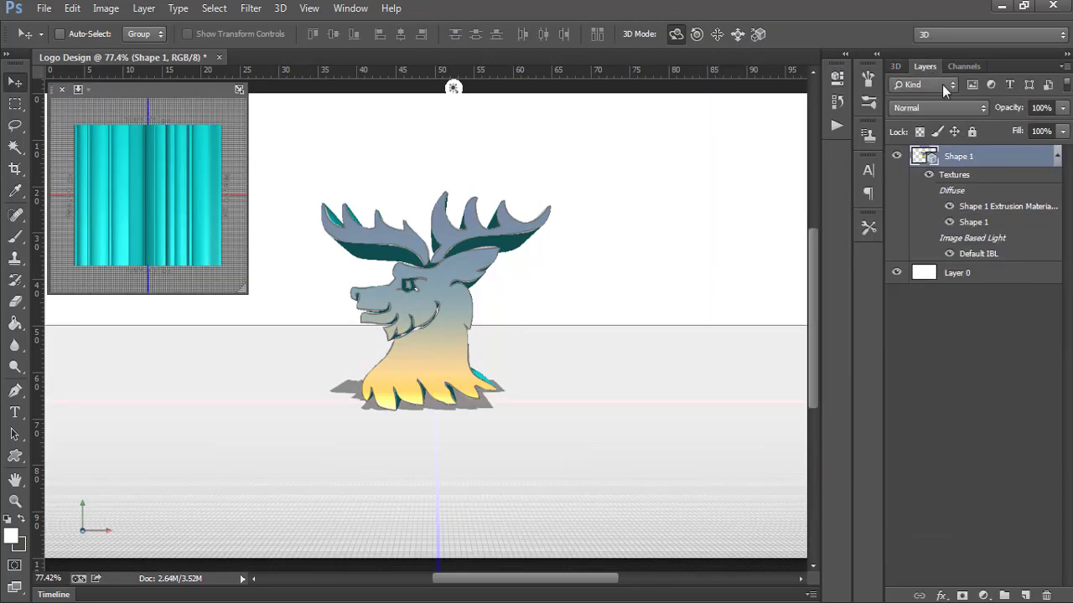
left_click(1055, 156)
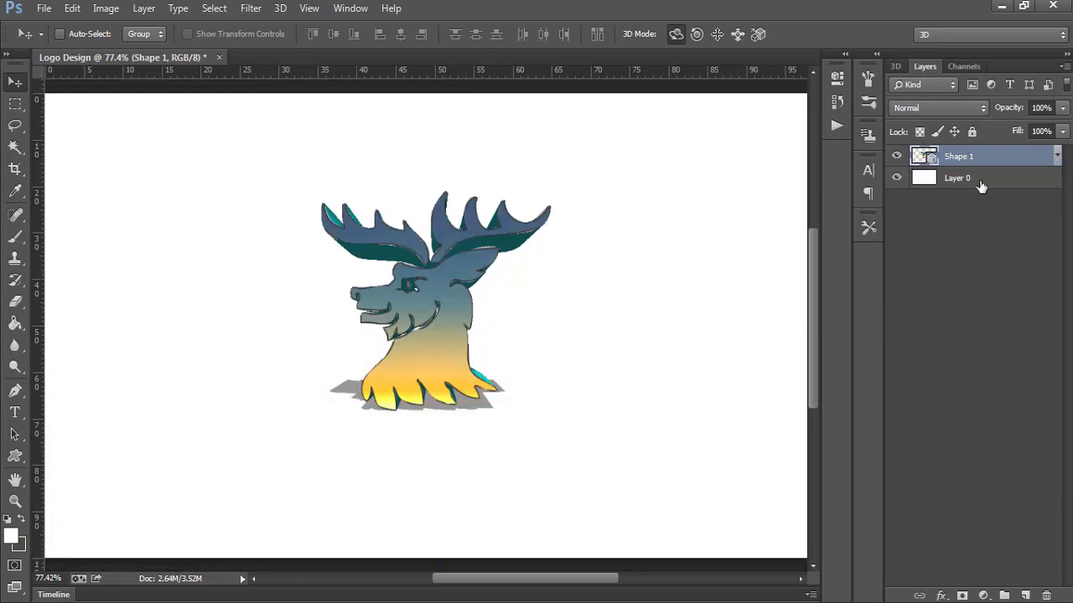
left_click(968, 183)
right_click(1004, 184)
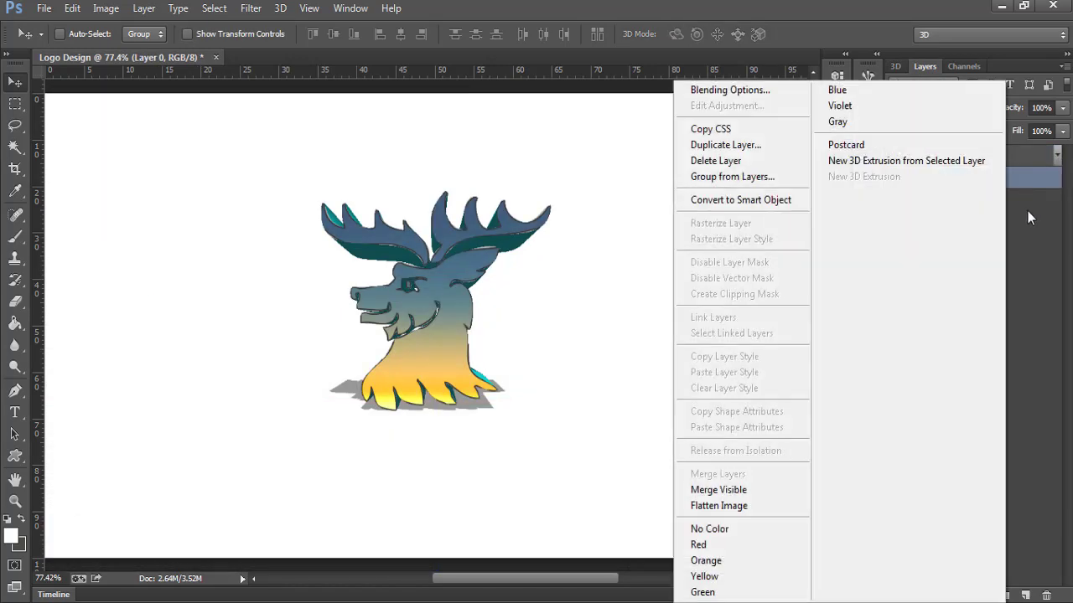
left_click(847, 144)
left_click(962, 161, "shift")
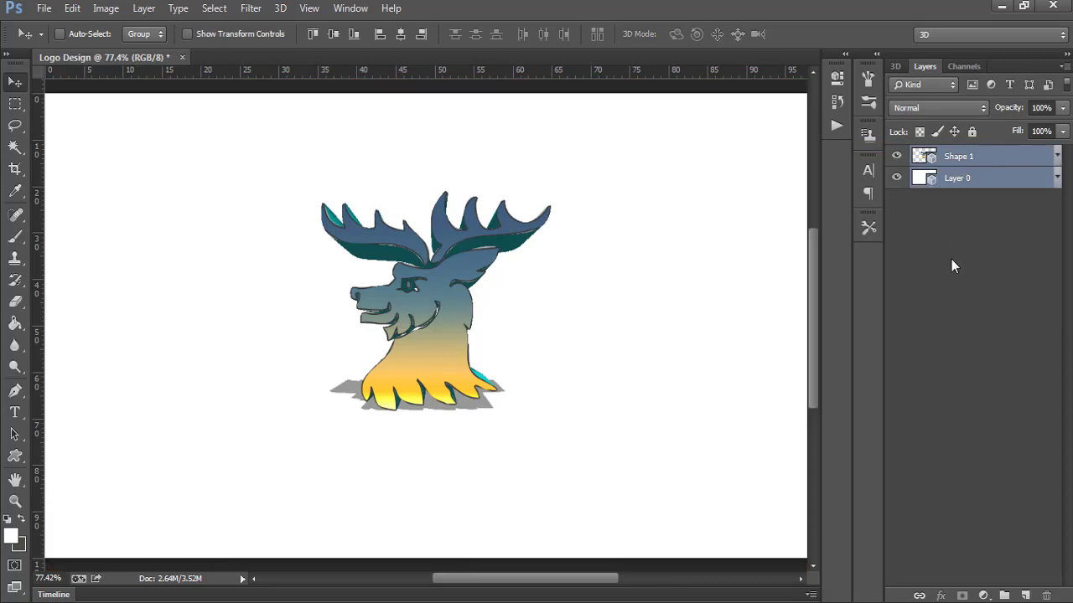
key("ctrl+e")
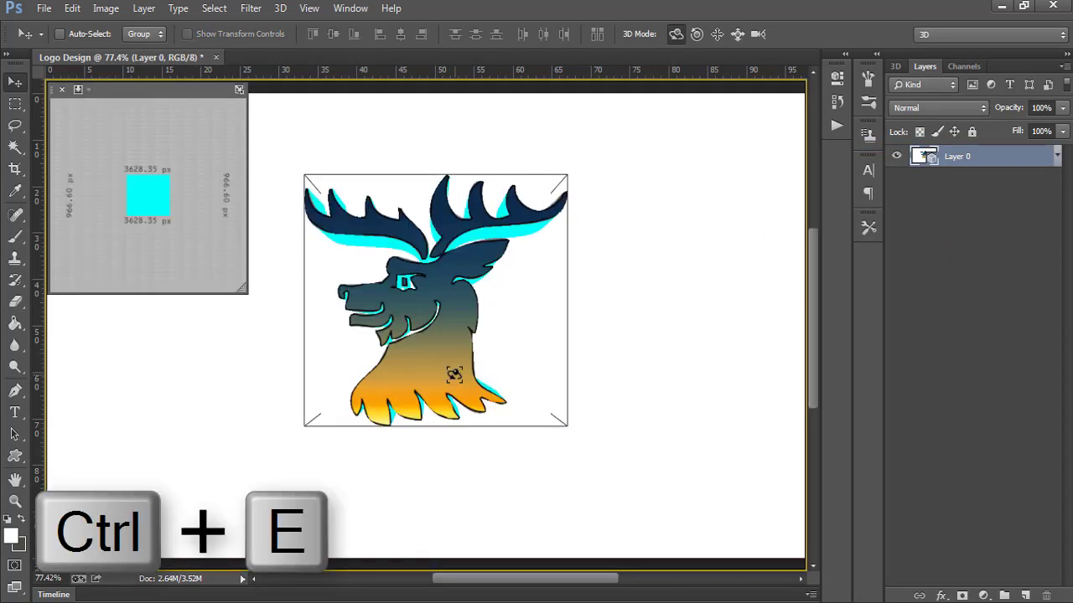
- Render the 3D scene with 3D > Render, stopping it once the render looks ready
left_click(280, 8)
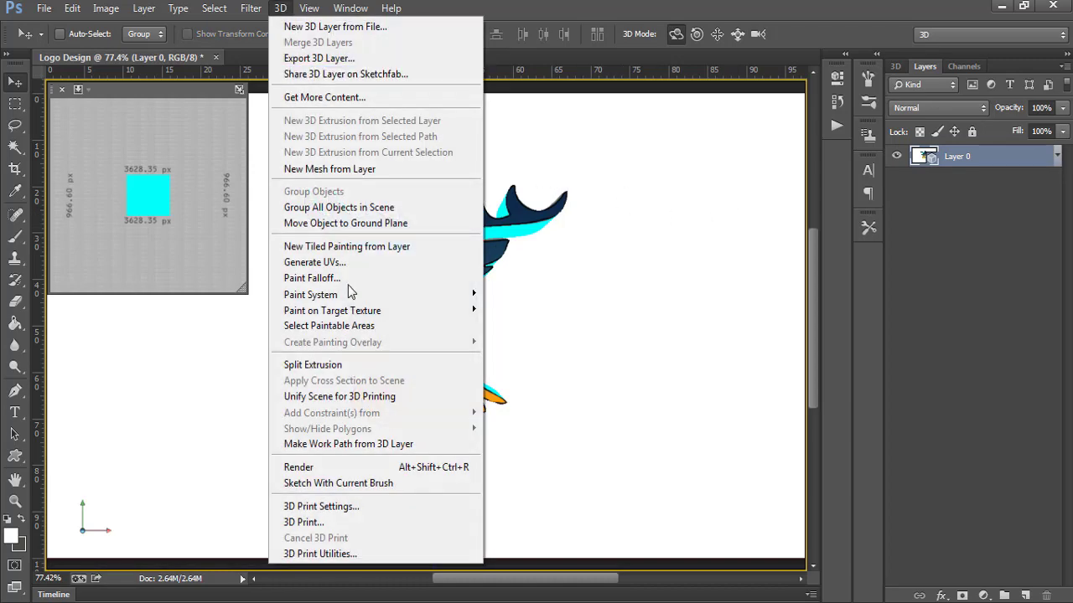
left_click(377, 468)
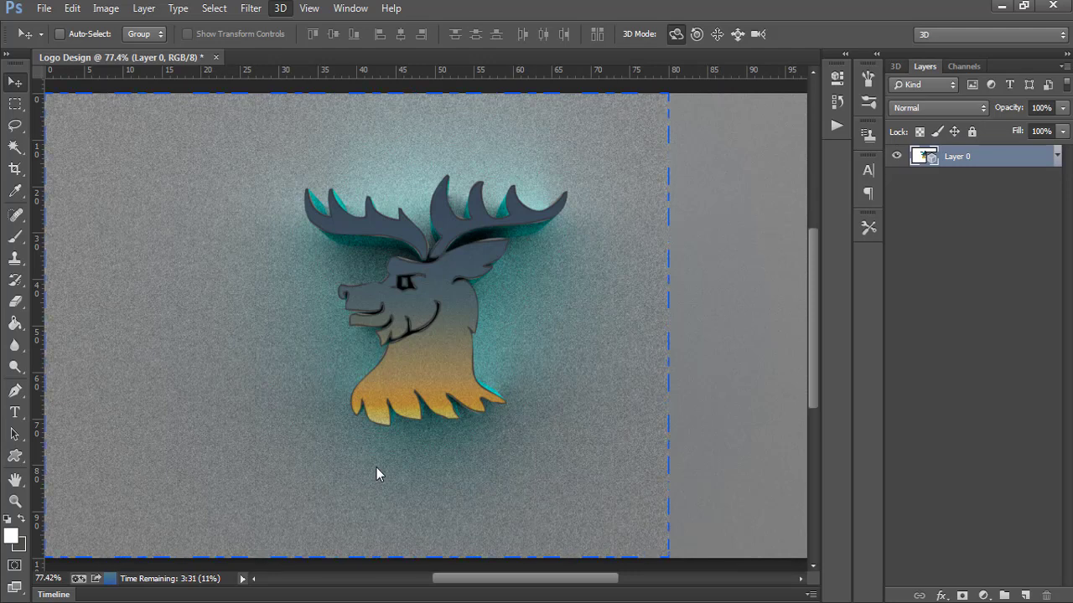
key("Escape")
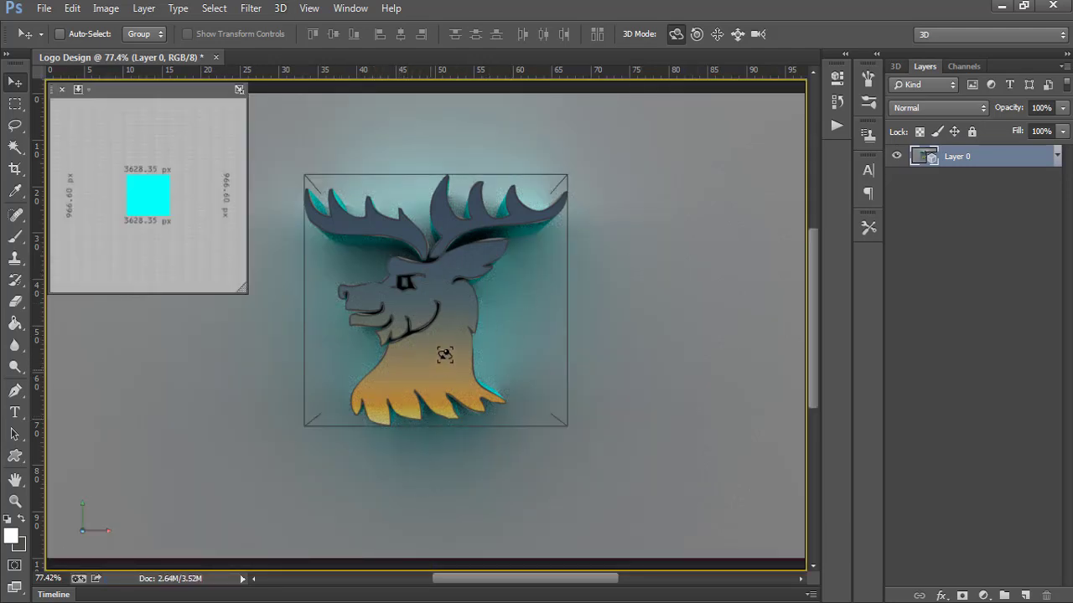
- Rasterize the rendered 3D layer into a flat Layer 0
right_click(1030, 160)
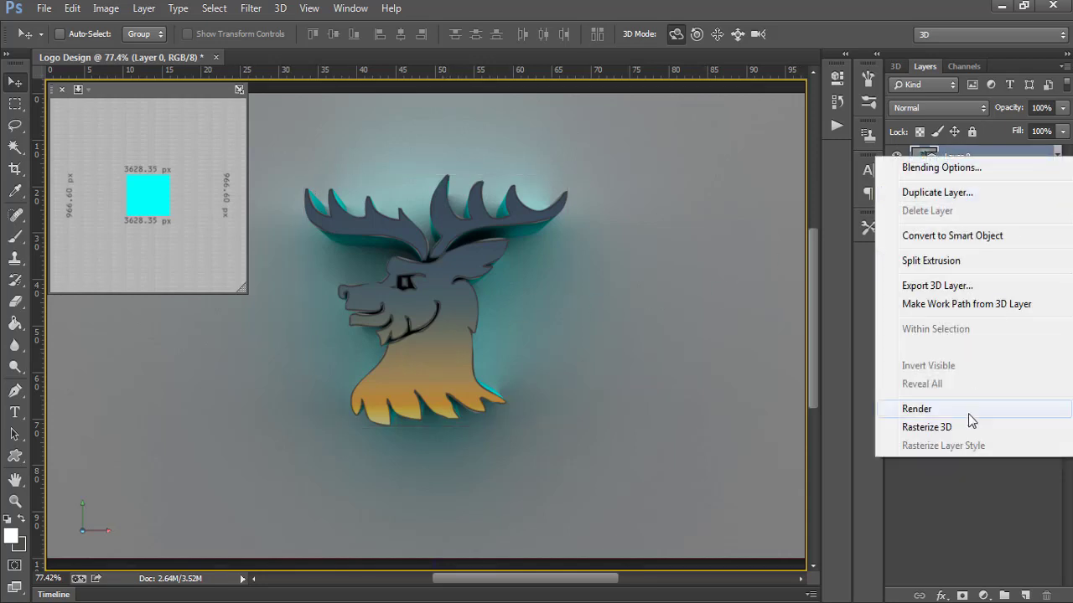
left_click(926, 427)
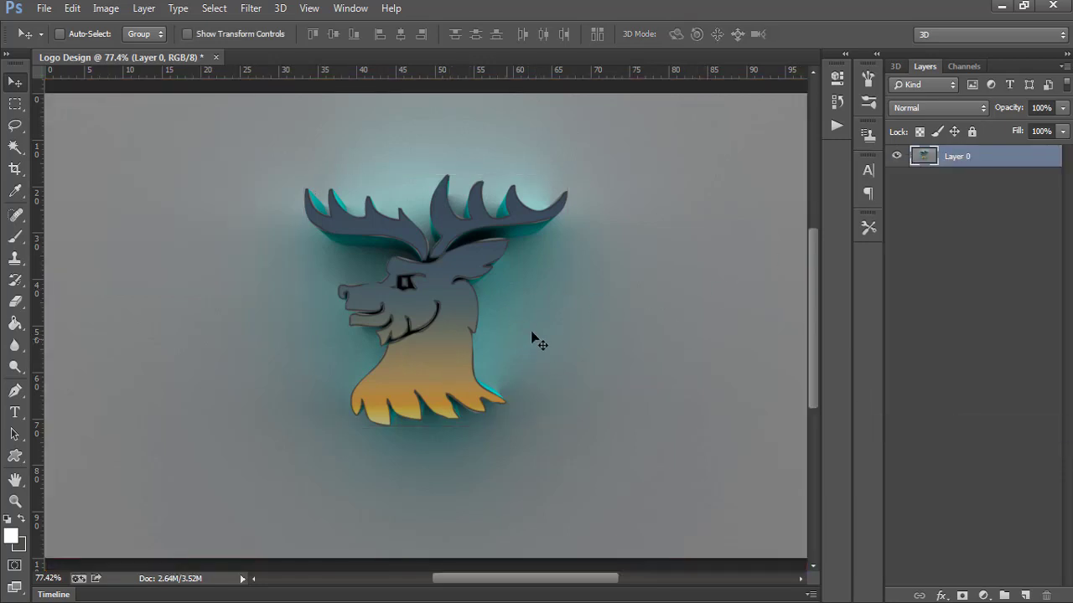
scroll(553, 316, "down", 1)
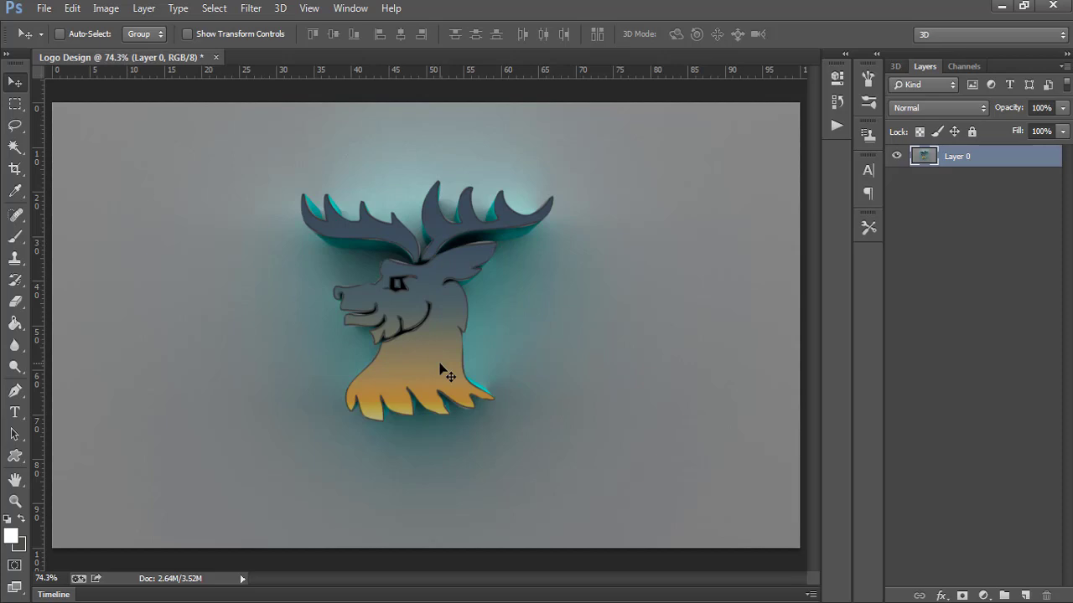
- Add a Brightness/Contrast layer with Brightness raised to 51, then stack a Levels adjustment layer above it
left_click(984, 596)
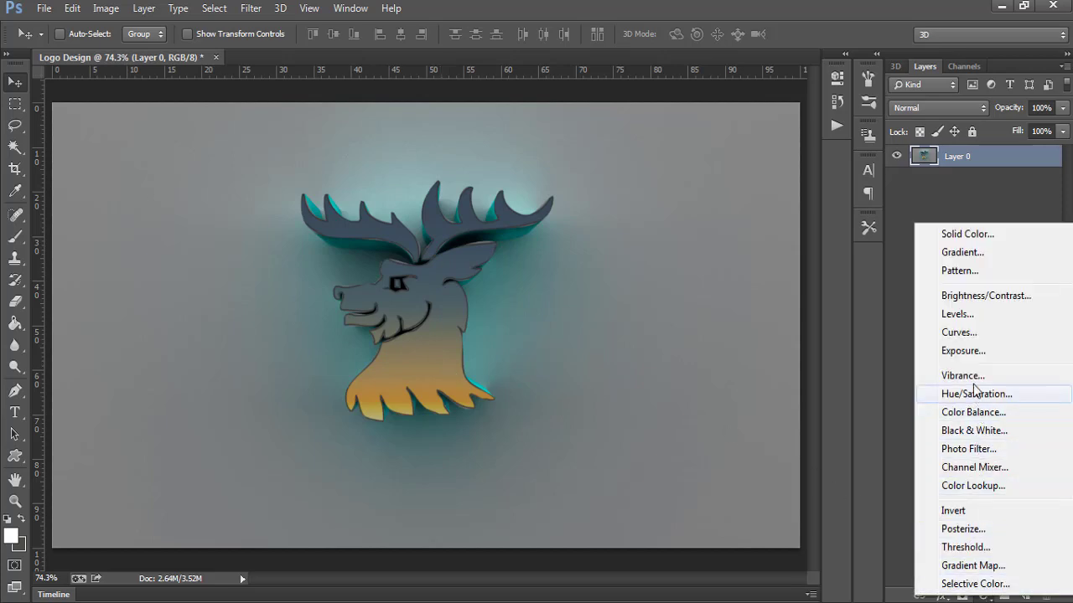
left_click(984, 296)
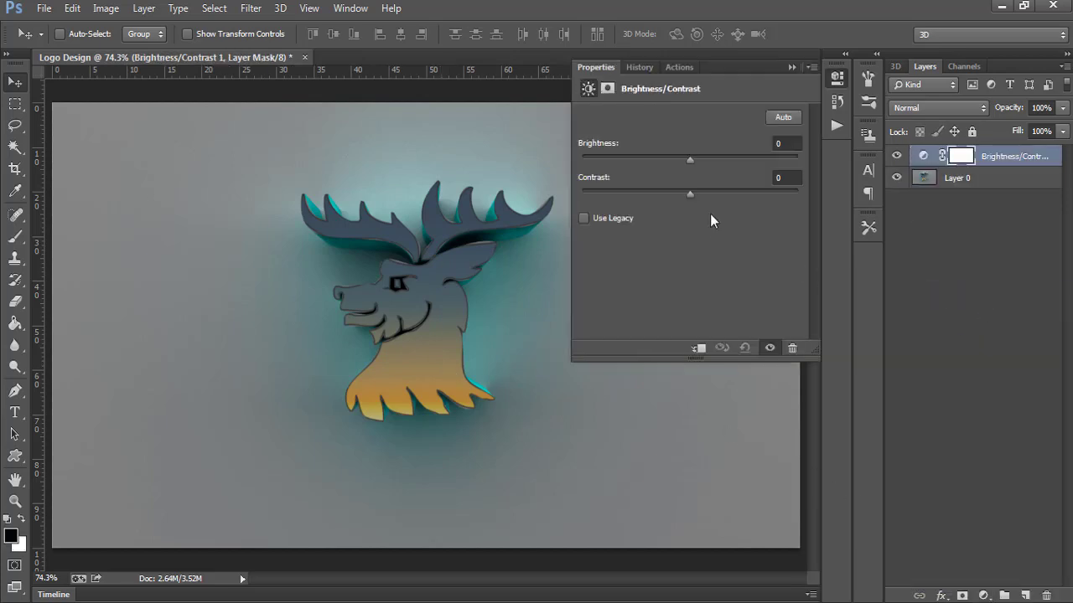
left_click_drag(692, 160, 704, 193)
left_click(792, 67)
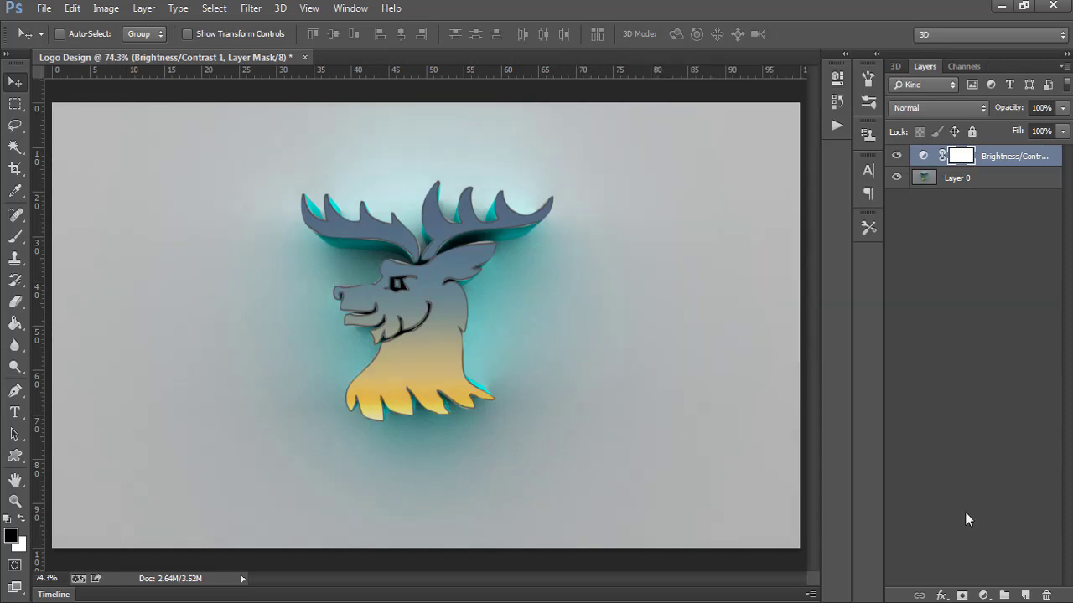
left_click(984, 595)
left_click(955, 314)
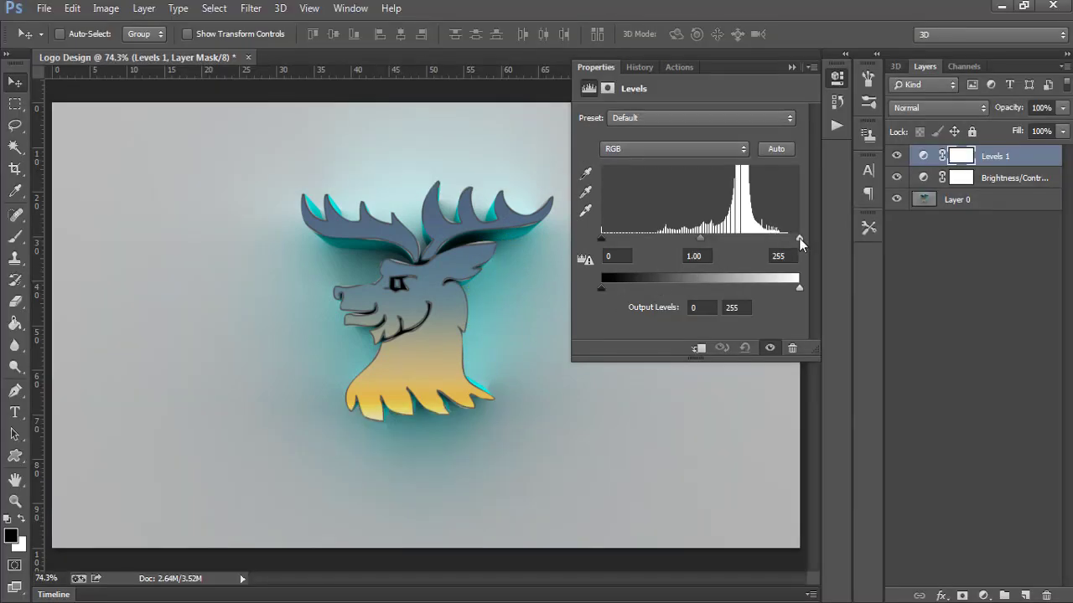
- Set the Levels input values to 0, 0.54 and 232 to deepen midtones and shadows
left_click_drag(800, 242, 781, 244)
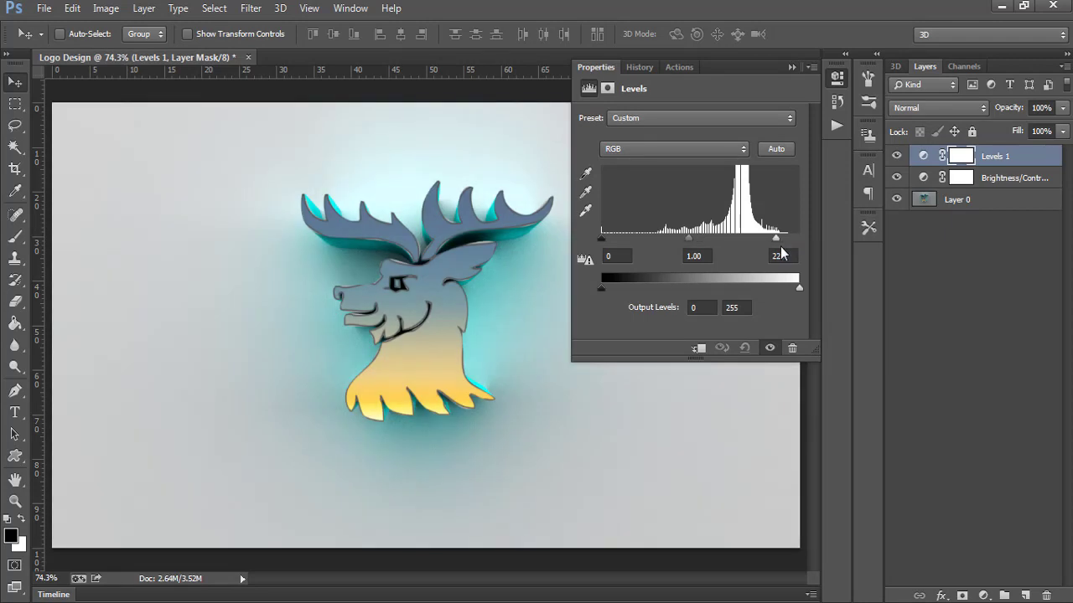
left_click_drag(694, 243, 725, 249)
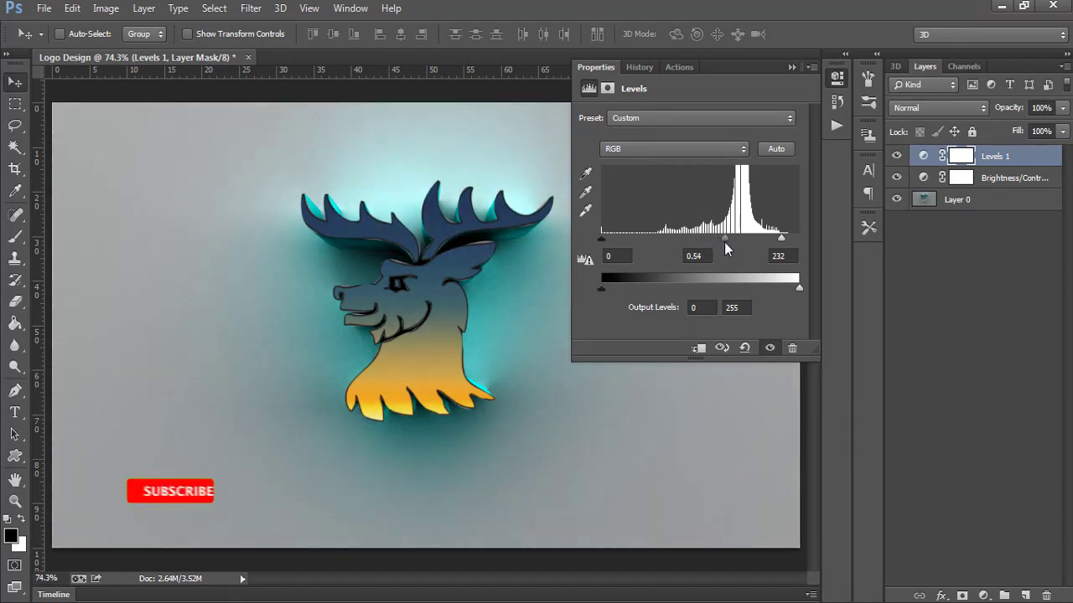
left_click(791, 67)
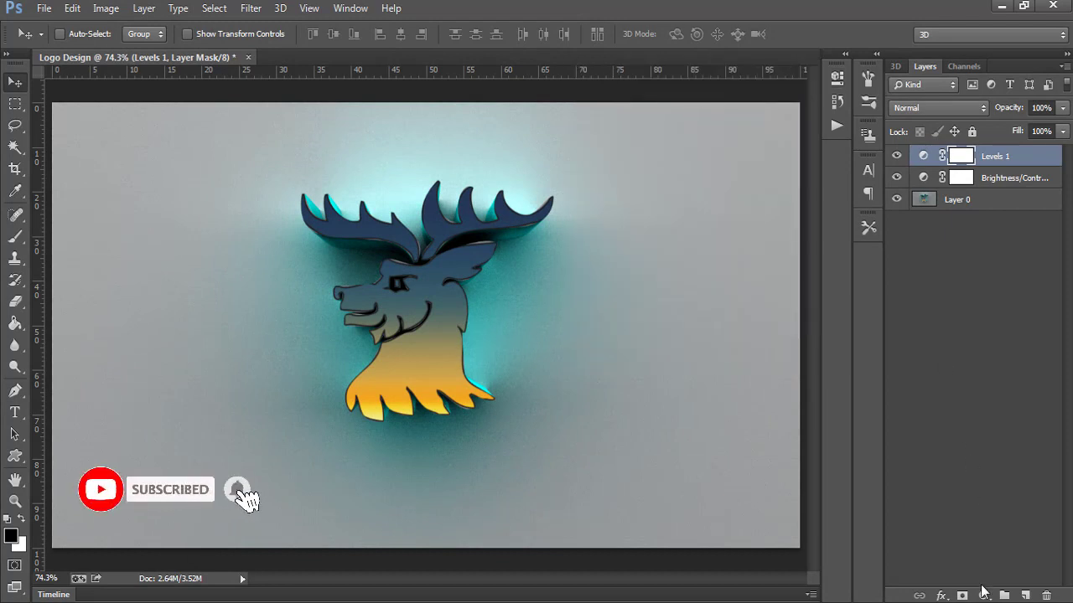
left_click(983, 594)
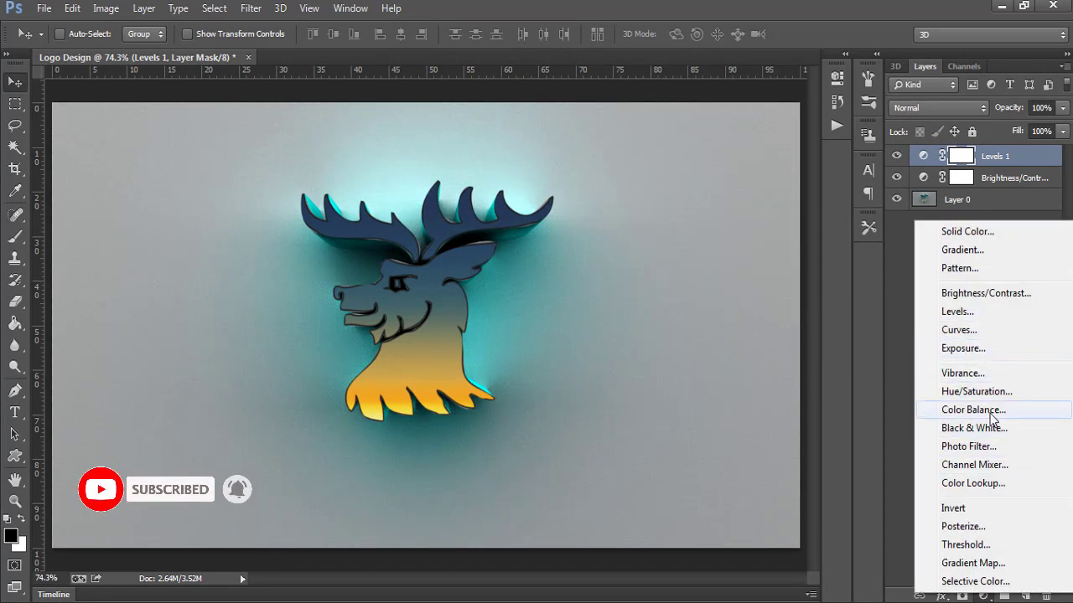
- Add a Color Balance layer shifting midtones by -8, -8, +14, then add a Hue/Saturation layer
left_click(991, 411)
mouse_move(669, 217)
left_mouse_down()
mouse_move(659, 220)
mouse_move(690, 222)
mouse_move(646, 223)
mouse_move(694, 226)
mouse_move(681, 228)
left_mouse_up()
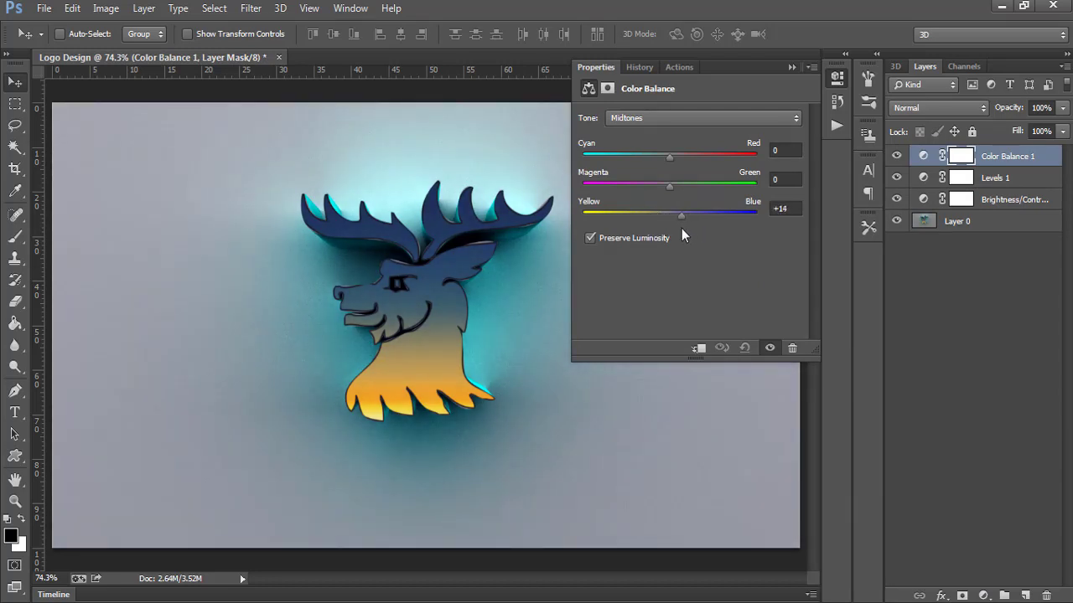
mouse_move(669, 188)
left_mouse_down()
mouse_move(652, 193)
mouse_move(689, 194)
mouse_move(665, 194)
left_mouse_up()
left_click(890, 313)
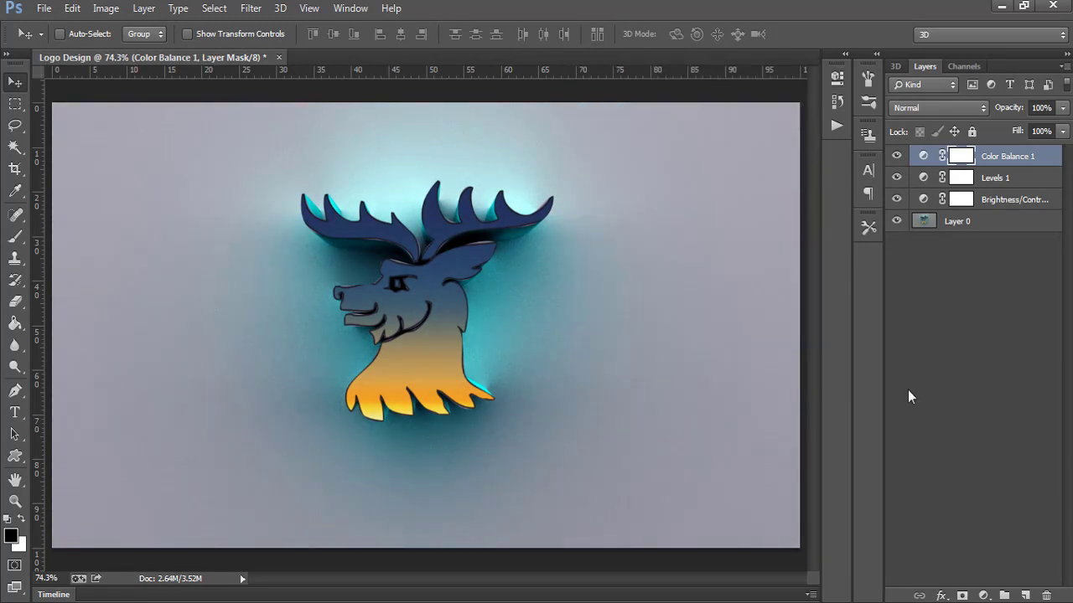
left_click(983, 596)
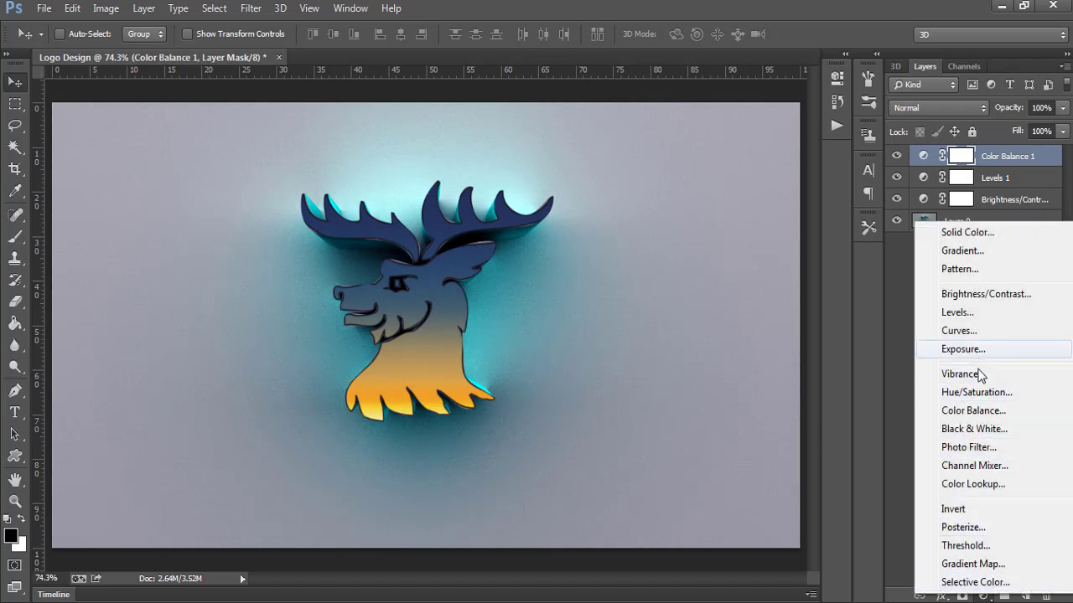
left_click(978, 392)
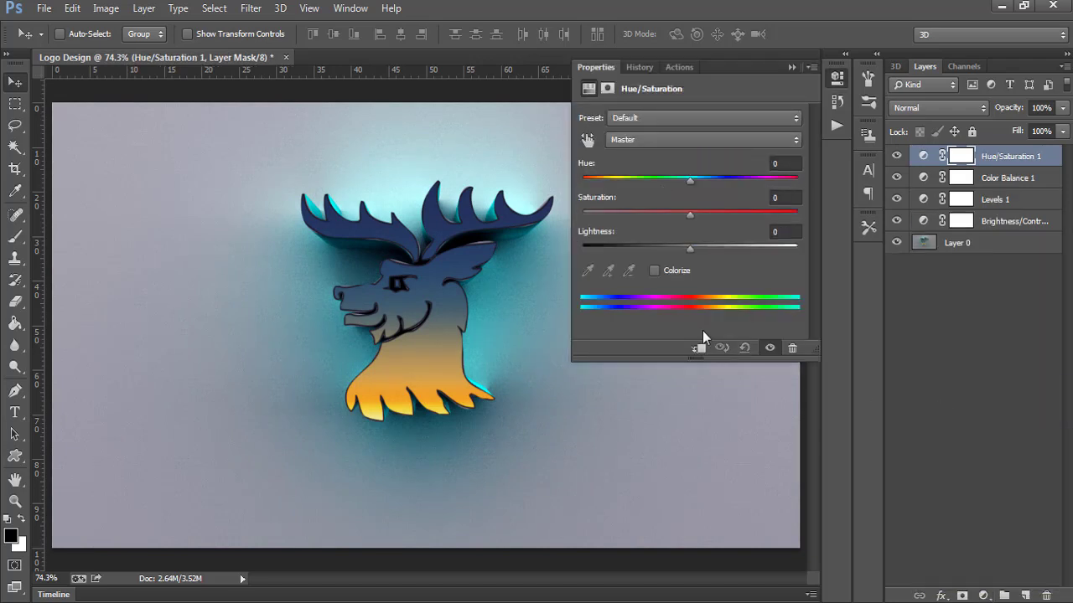